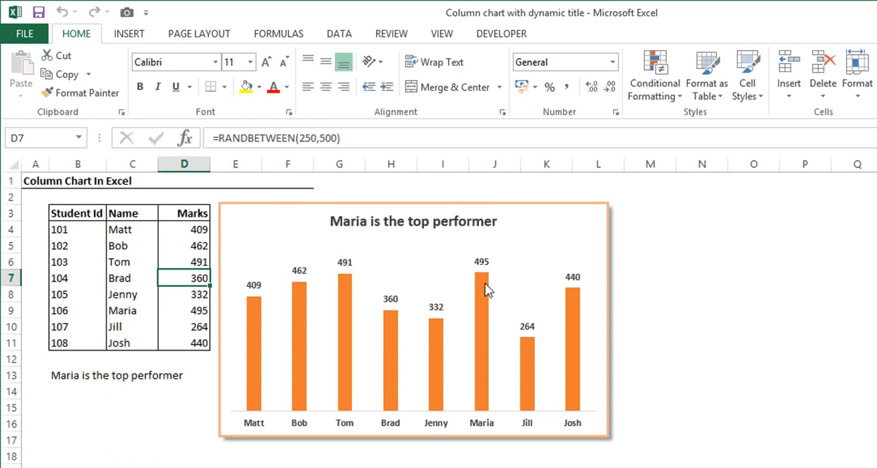
# Recalculate the random marks three times to examine how the finished chart's title and columns respond.
pyautogui.moveTo(485, 284)
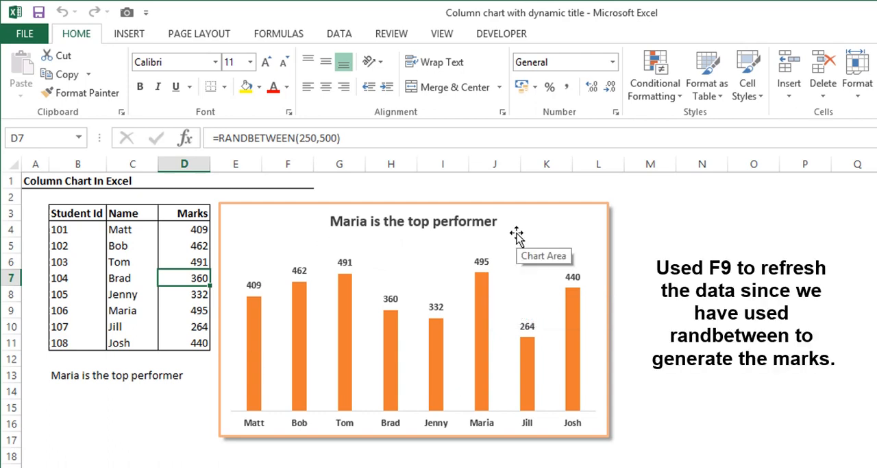
pyautogui.press('F9')
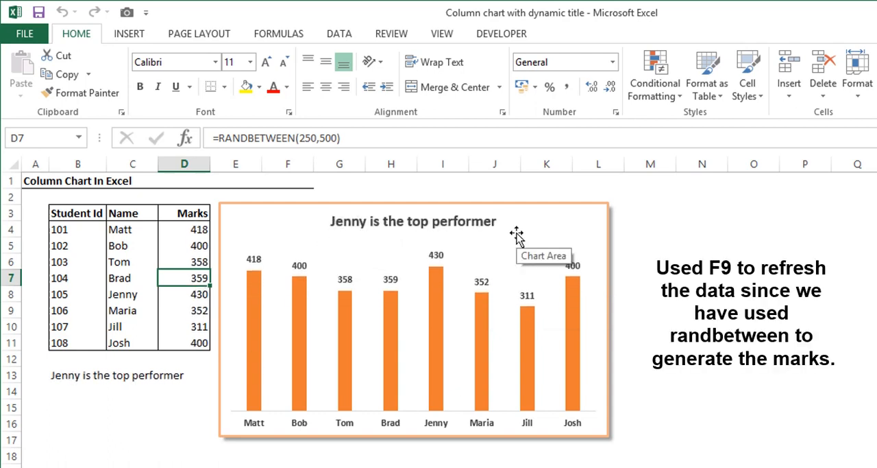
pyautogui.press('F9')
pyautogui.press('F9')
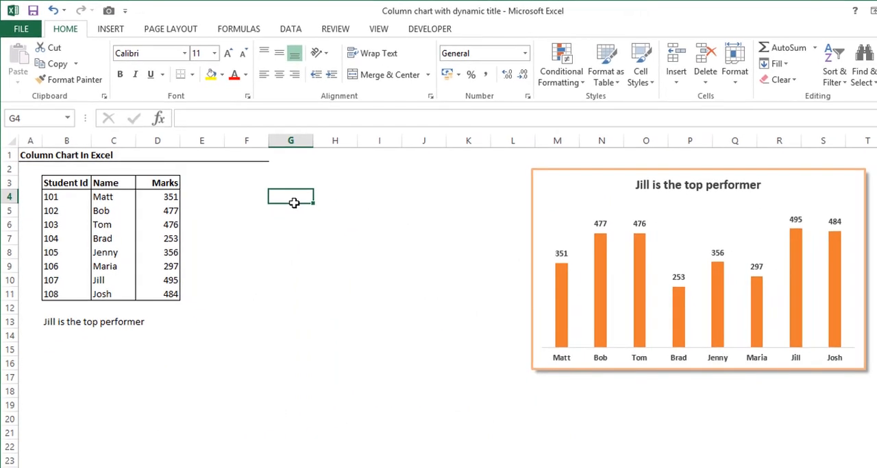
# Insert a 2-D clustered column chart from the Name and Marks data in C3:D11 and place it between the table and the existing chart.
pyautogui.moveTo(123, 182); pyautogui.dragTo(167, 295)
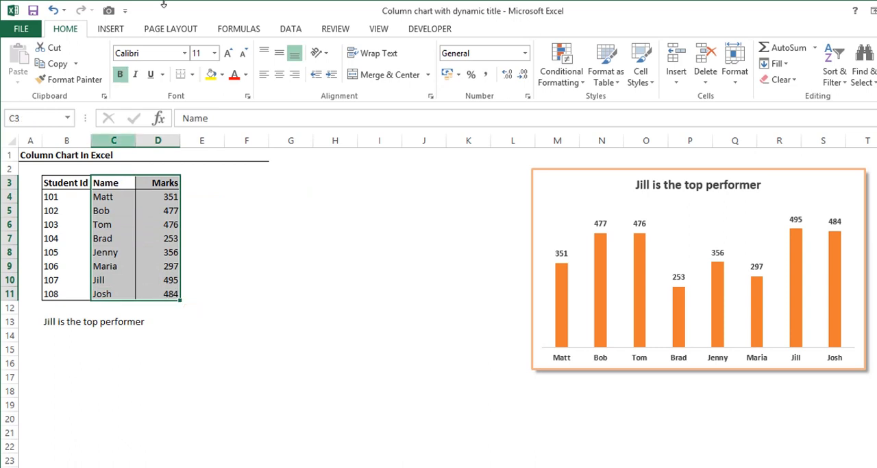
pyautogui.click(124, 29)
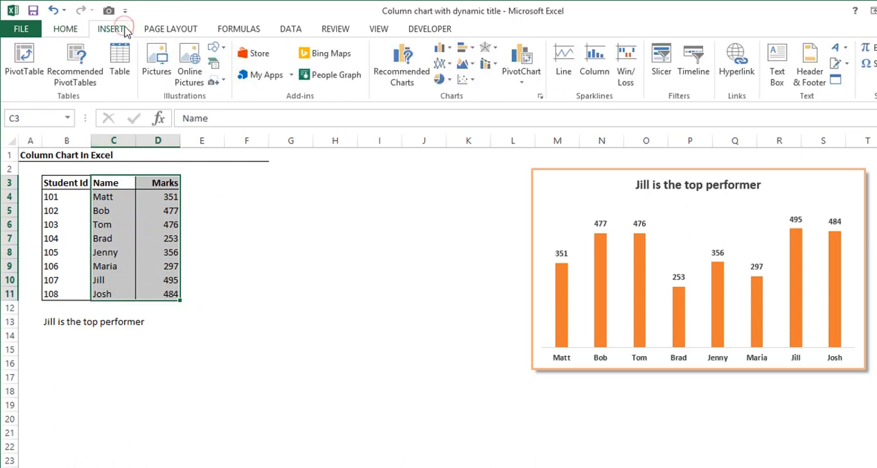
pyautogui.click(443, 50)
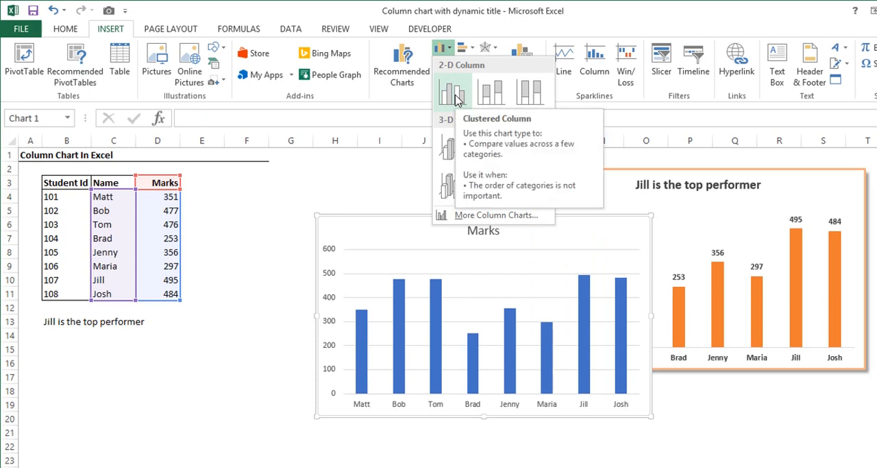
pyautogui.click(457, 99)
pyautogui.moveTo(383, 245); pyautogui.dragTo(261, 168)
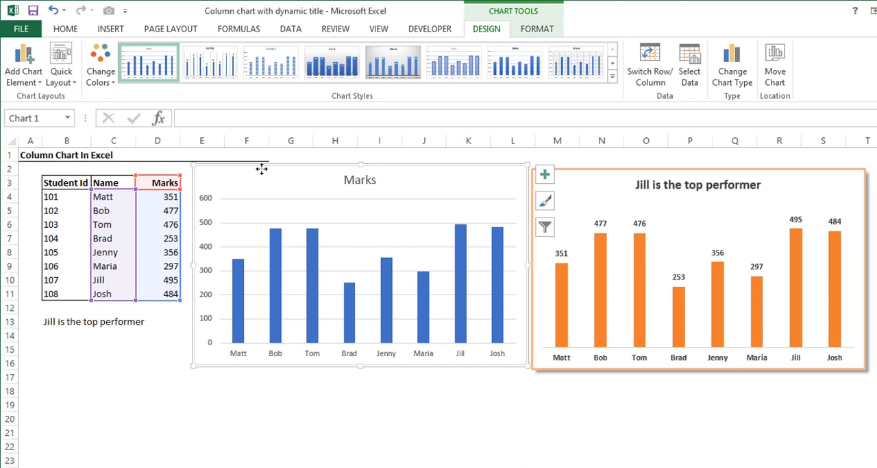
# Replace the new chart's vertical axis and horizontal gridlines with data labels on the Marks columns.
pyautogui.click(208, 273)
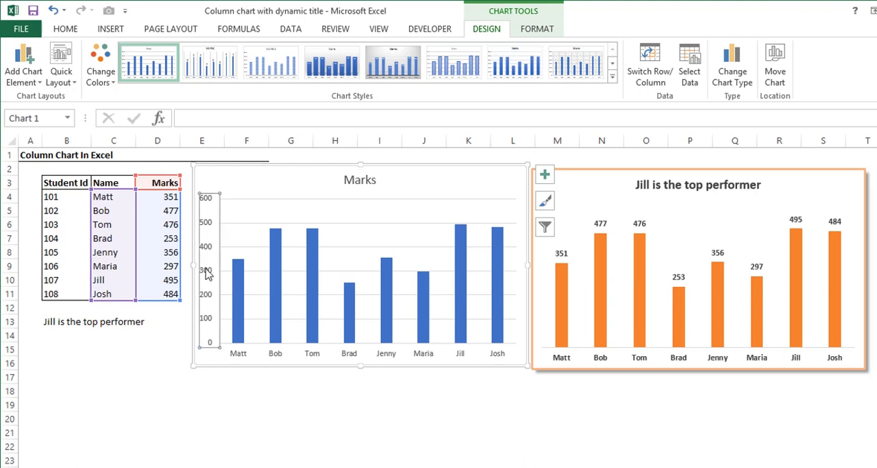
pyautogui.press('Delete')
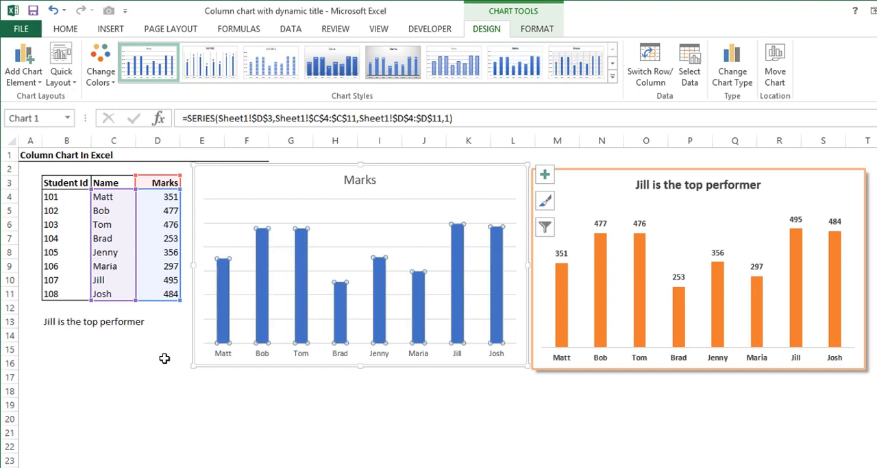
pyautogui.rightClick(224, 292)
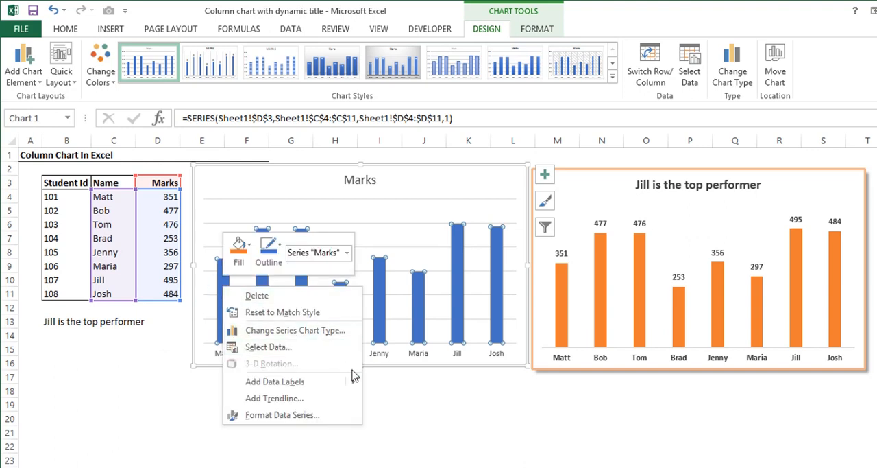
pyautogui.moveTo(350, 381)
pyautogui.click(405, 382)
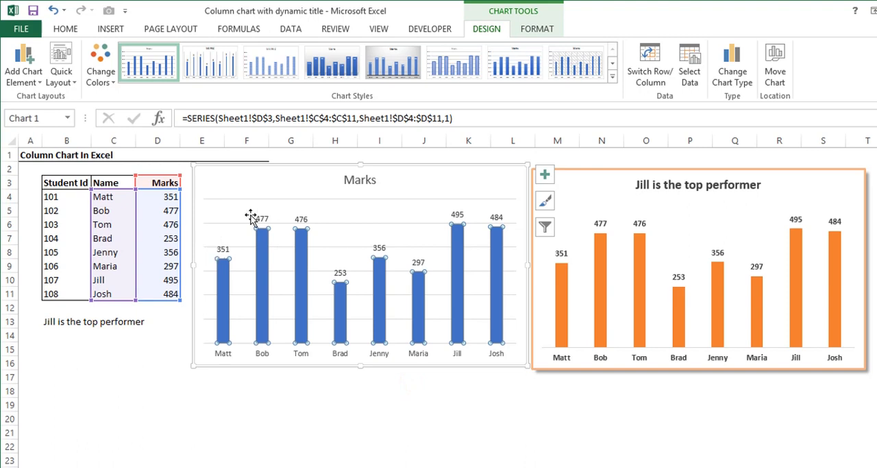
pyautogui.click(345, 252)
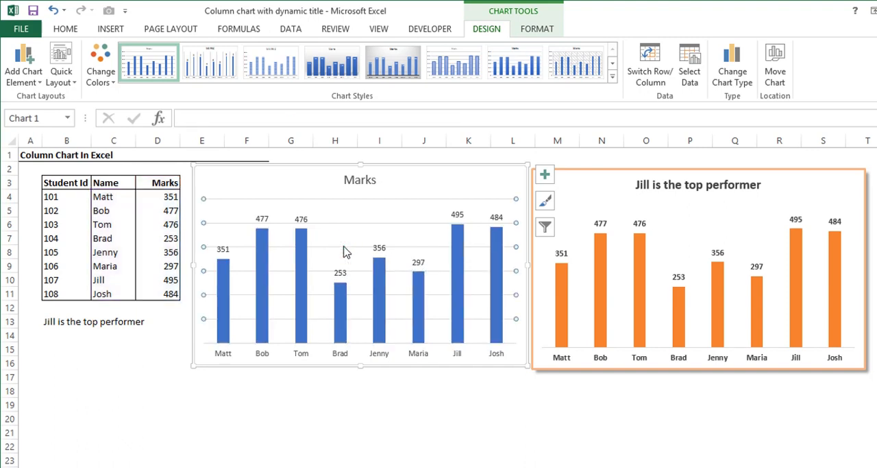
pyautogui.click(345, 250)
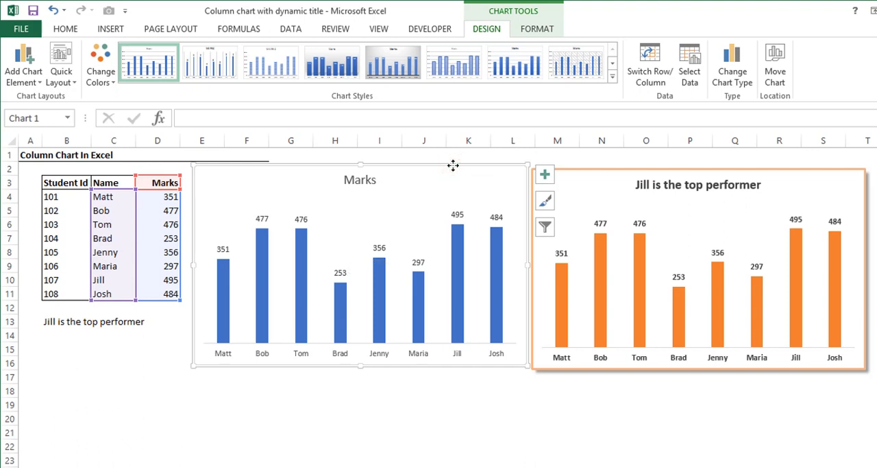
# Make all text in the new chart bold and set its font color to a near-black theme shade.
pyautogui.hotkey('ctrl', 'b')
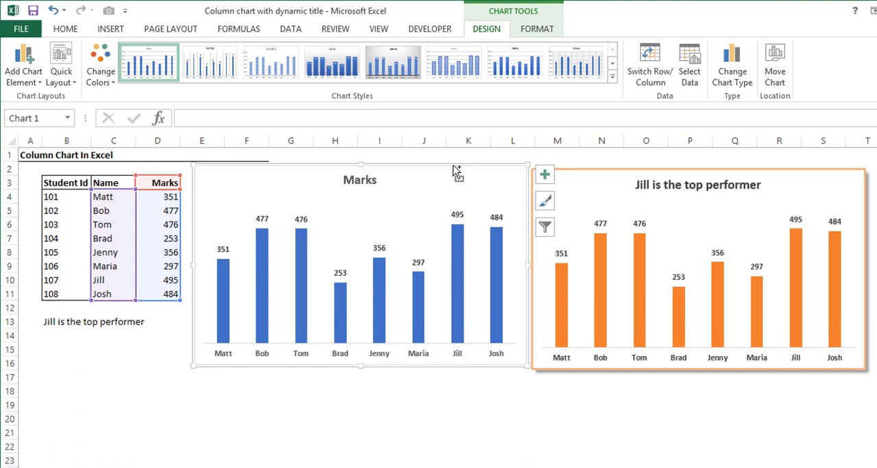
pyautogui.click(67, 31)
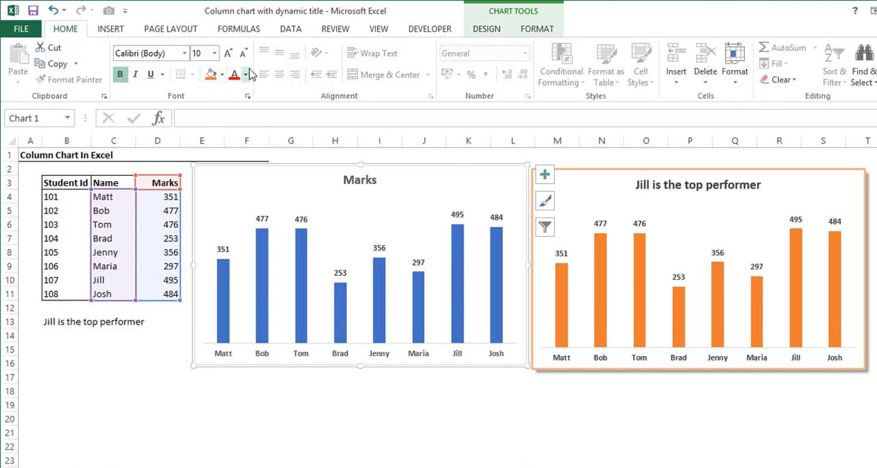
pyautogui.click(247, 74)
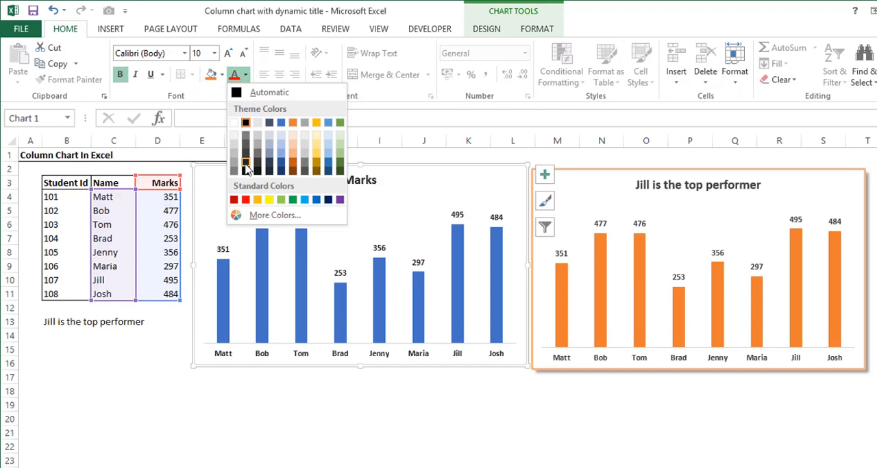
pyautogui.click(245, 166)
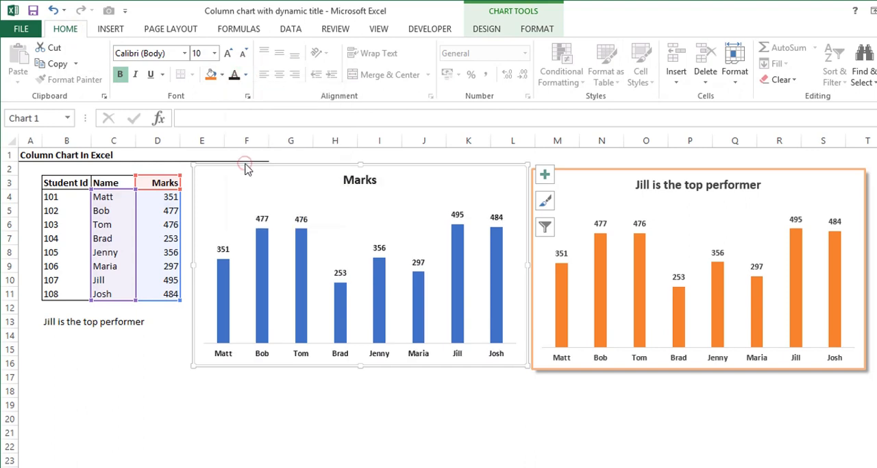
pyautogui.click(300, 403)
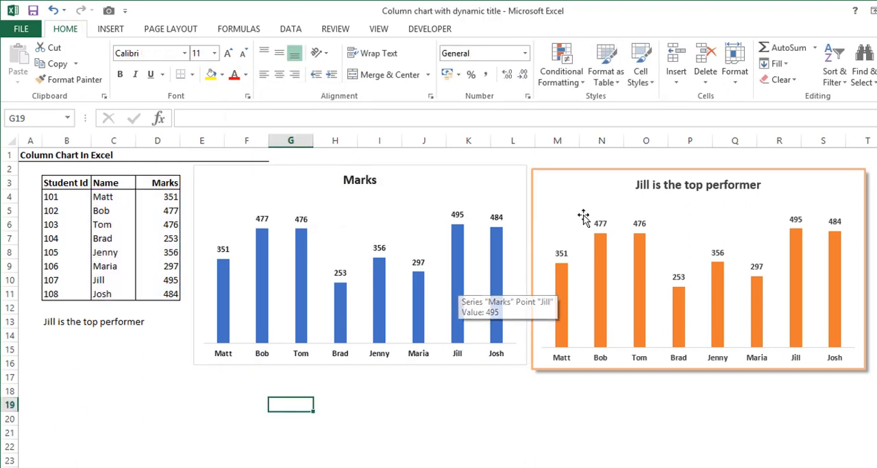
# Fill the Marks columns of the new chart with the theme orange.
pyautogui.rightClick(469, 278)
pyautogui.click(477, 249)
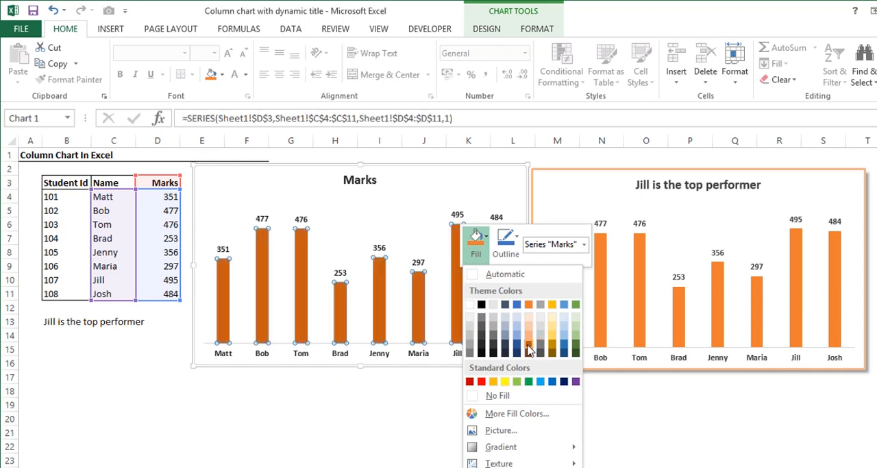
pyautogui.click(530, 303)
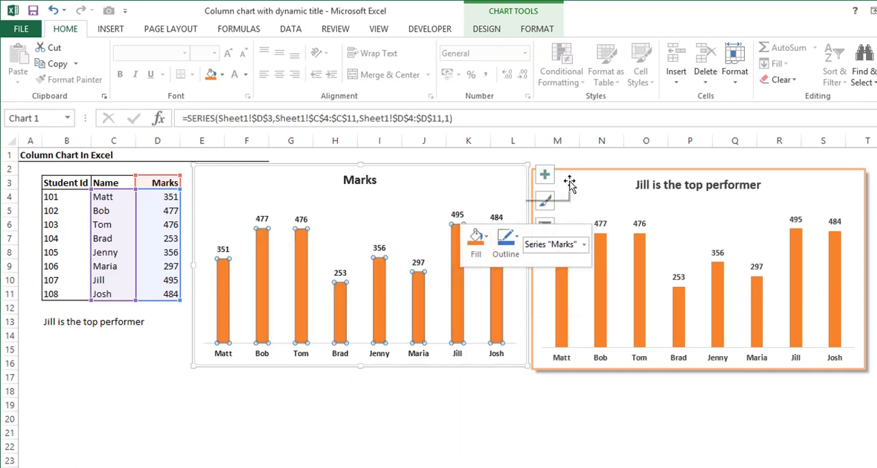
pyautogui.click(491, 163)
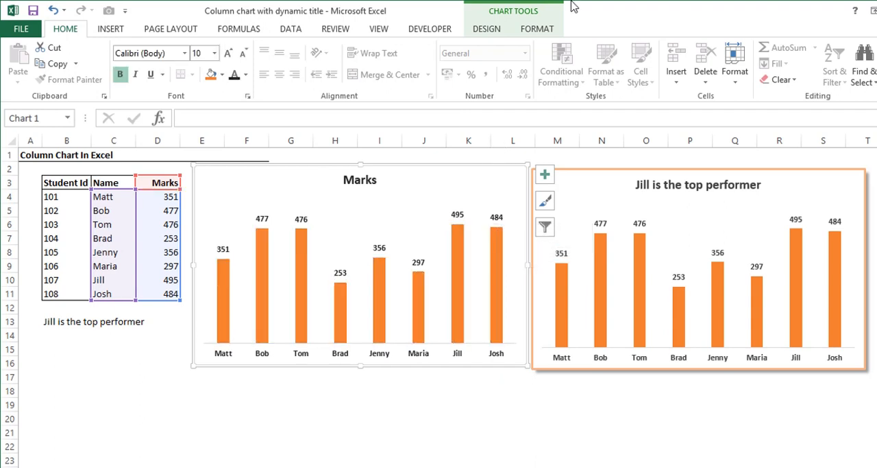
# Give the new chart's border an orange theme outline with a 1½ pt weight.
pyautogui.click(523, 32)
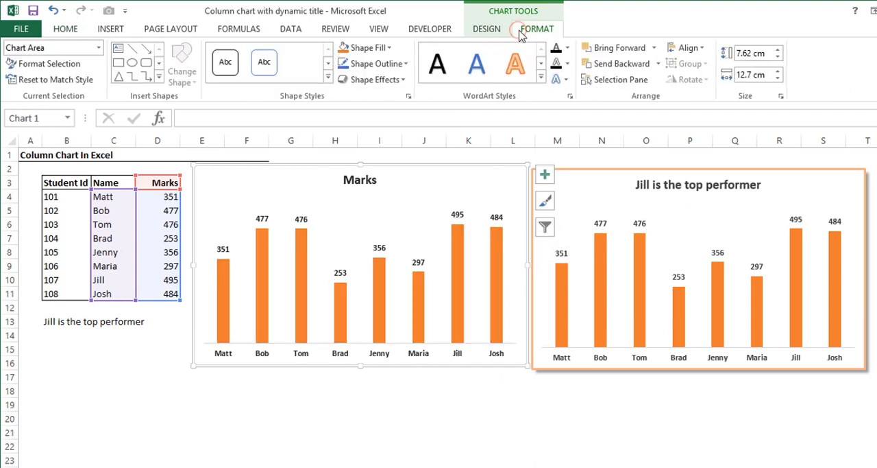
pyautogui.click(401, 65)
pyautogui.click(403, 111)
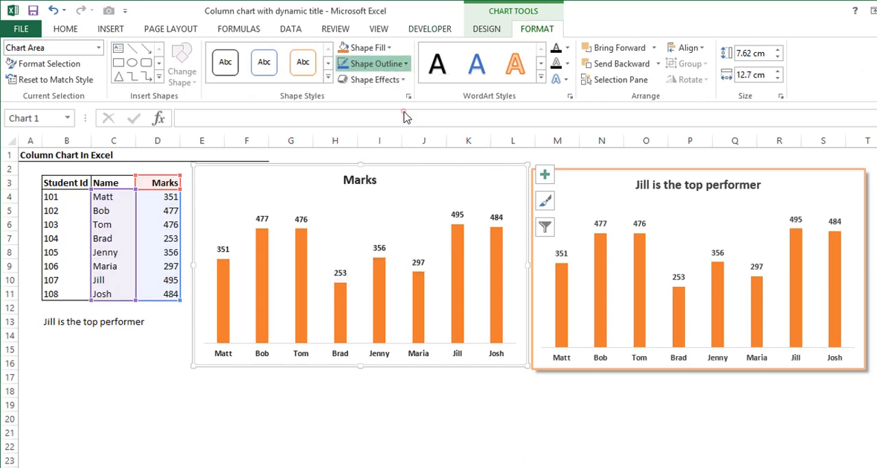
pyautogui.click(405, 63)
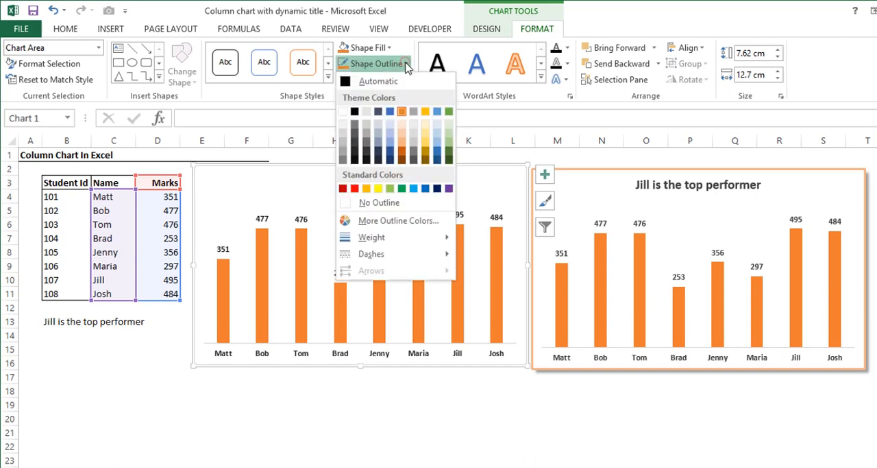
pyautogui.moveTo(449, 235)
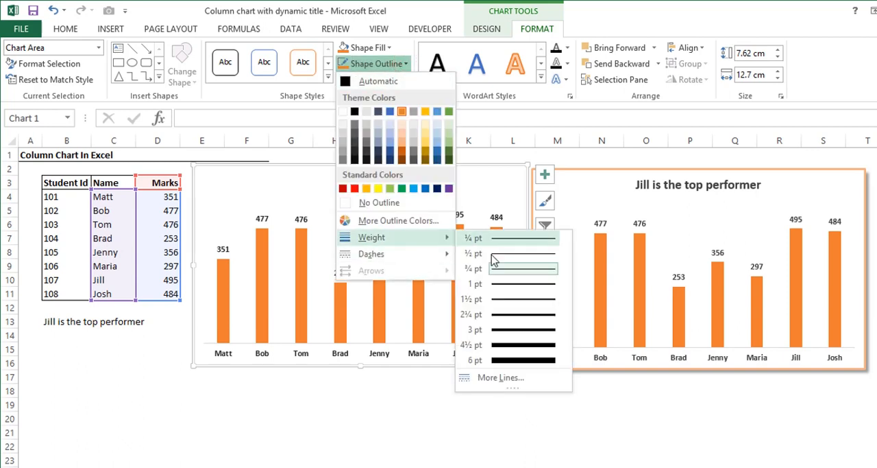
pyautogui.click(502, 299)
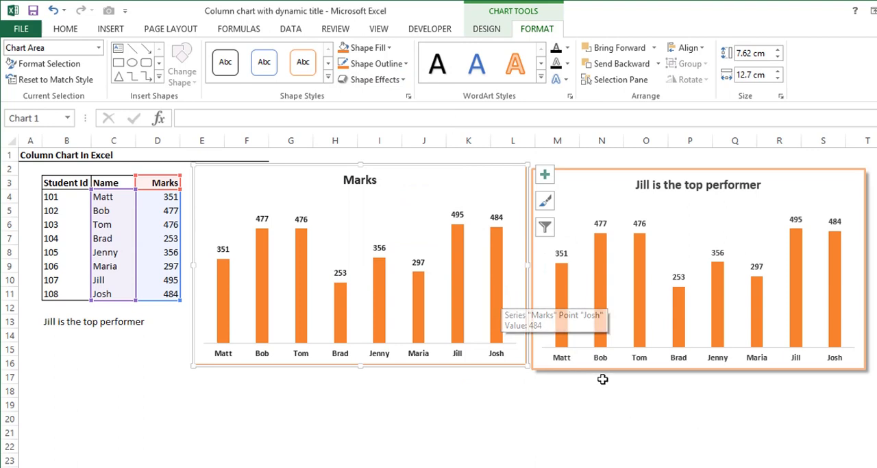
# Apply an outer shadow offset to the lower right to the new chart area.
pyautogui.click(401, 80)
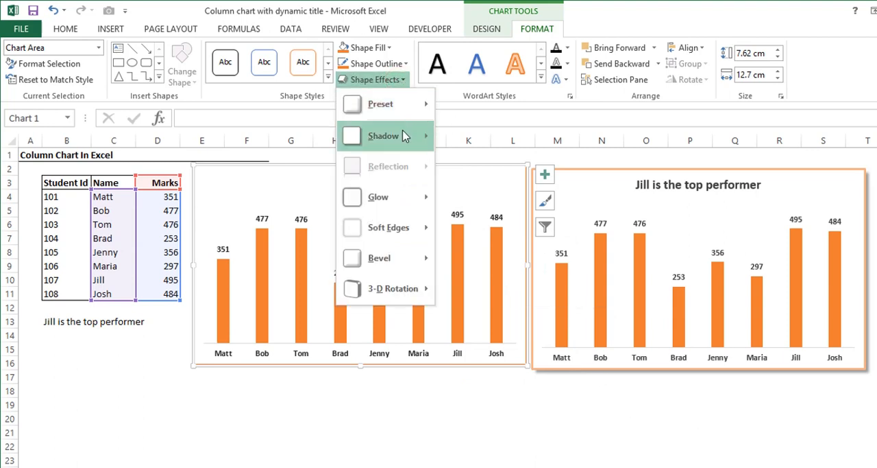
pyautogui.moveTo(403, 135)
pyautogui.click(463, 199)
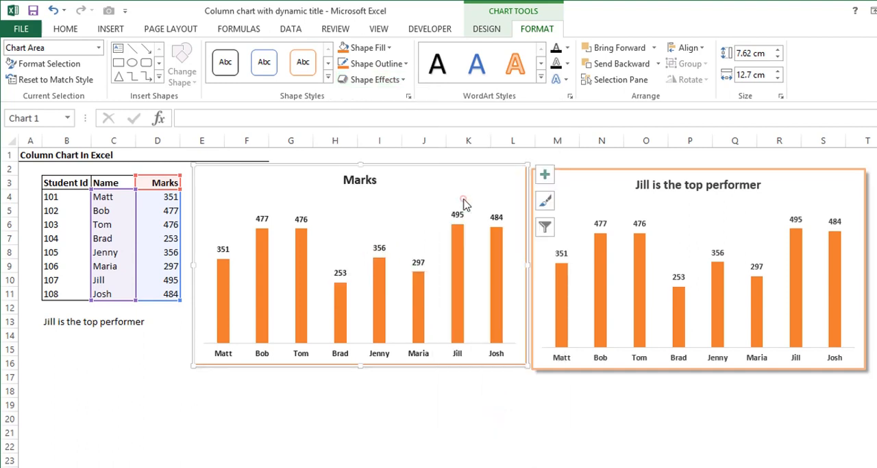
pyautogui.click(333, 435)
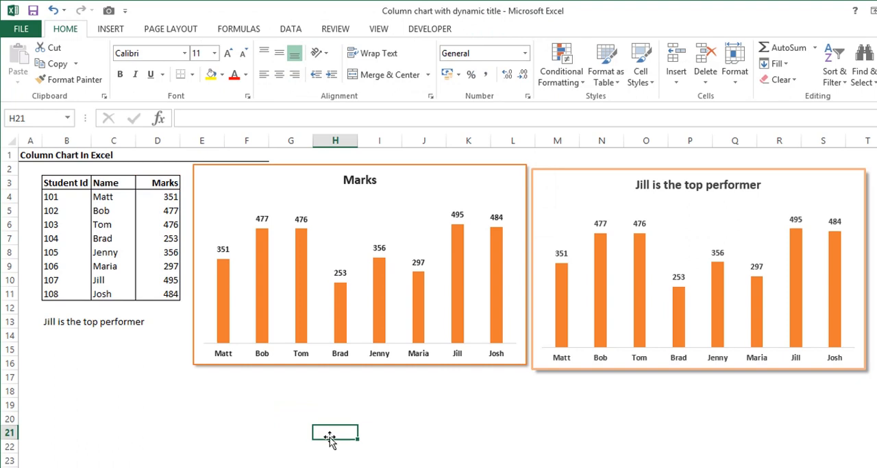
# Replace the new chart's title with static text giving the current top scorer's name followed by "is the top performer".
pyautogui.click(361, 180)
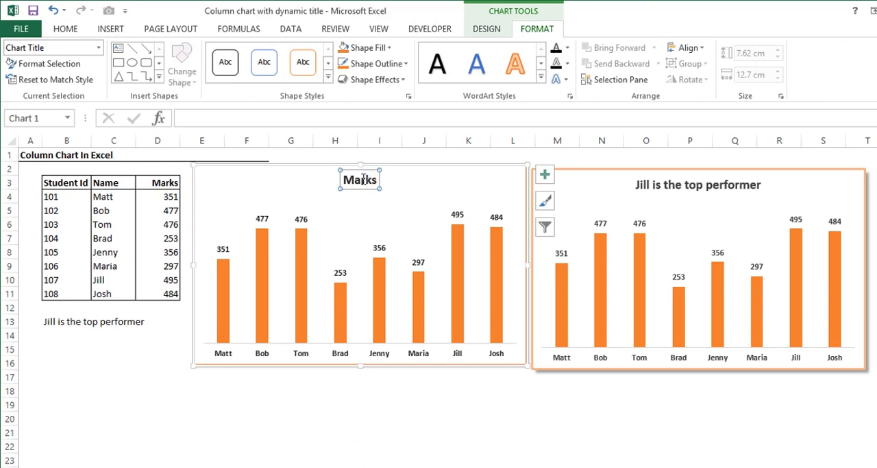
pyautogui.write('Jill')
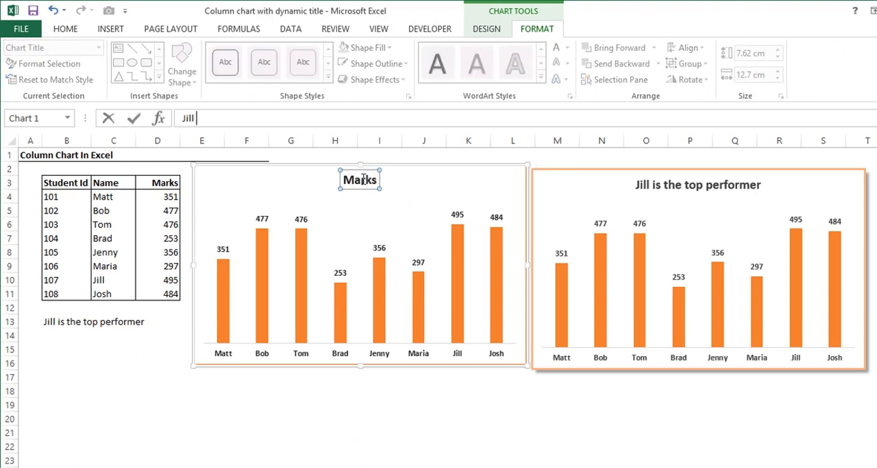
pyautogui.write('is the top per')
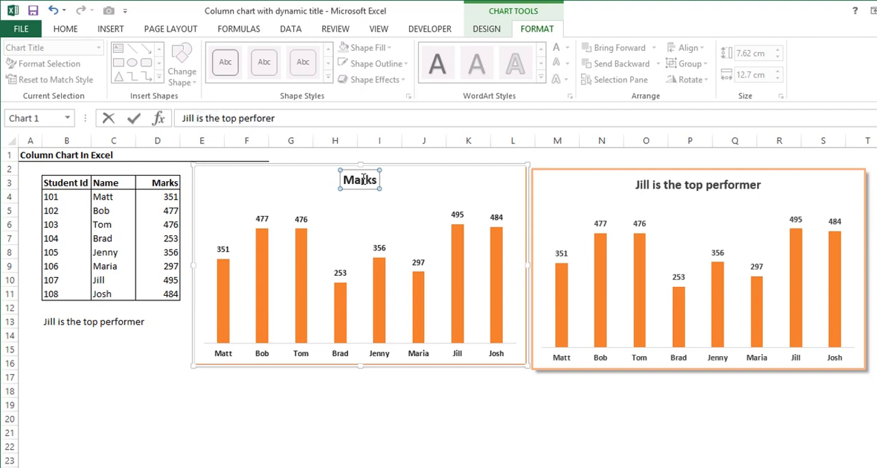
pyautogui.write('former')
pyautogui.press('Return')
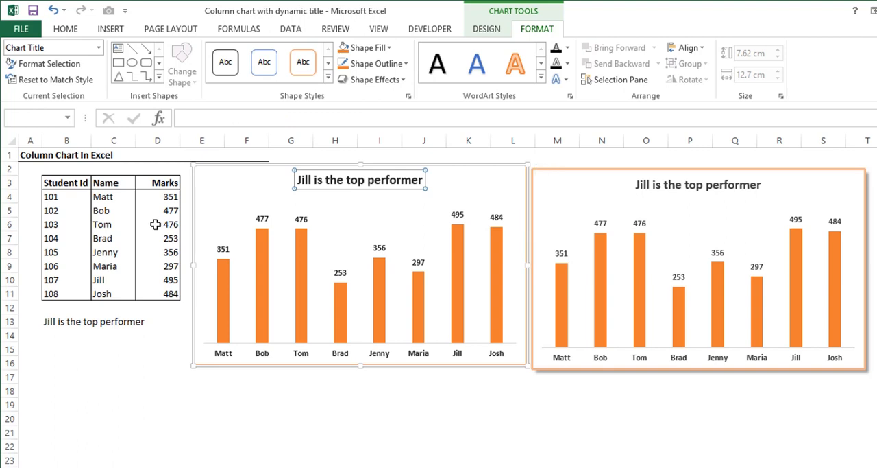
# Recalculate the marks once to compare the static title with the dynamic title of the other chart.
pyautogui.click(152, 224)
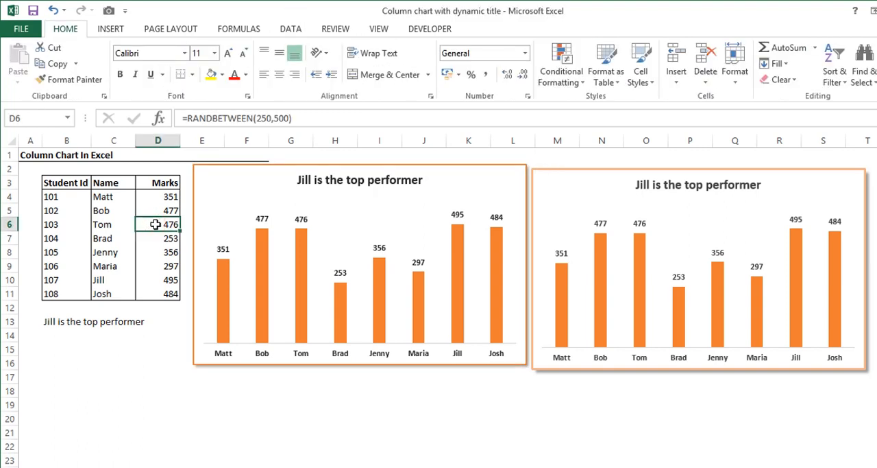
pyautogui.press('F9')
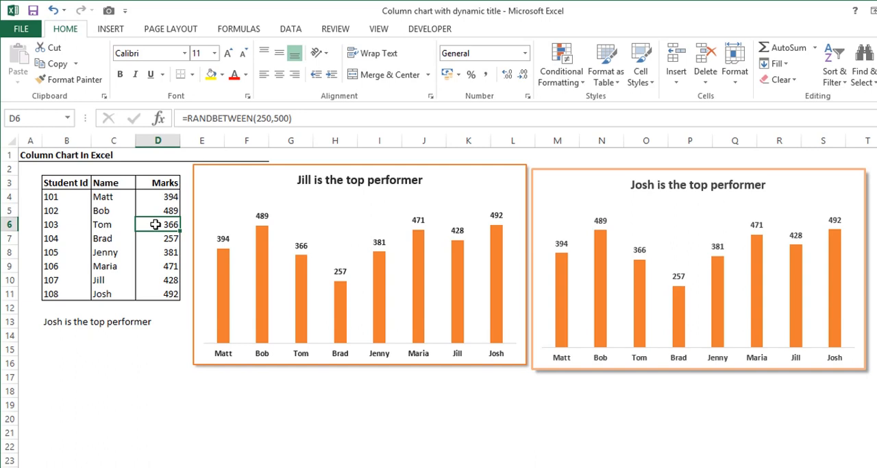
# Replace the name in the static title of the chart beside the table with the current top scorer's name.
pyautogui.click(299, 179)
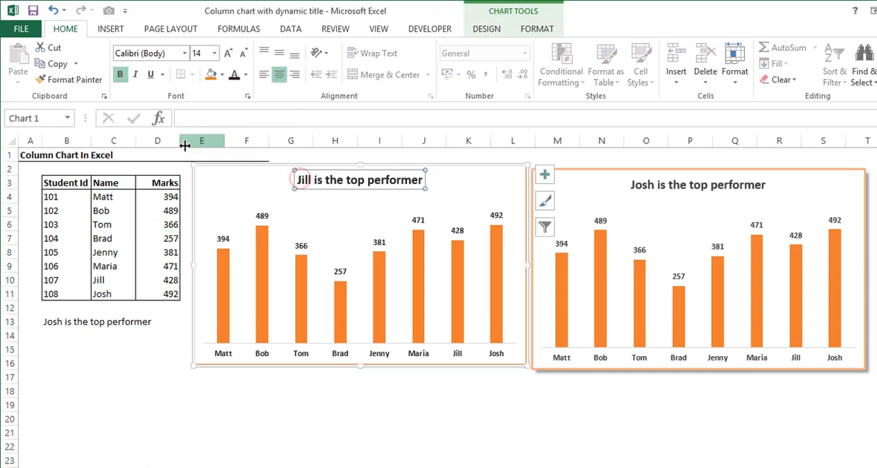
pyautogui.doubleClick(305, 180)
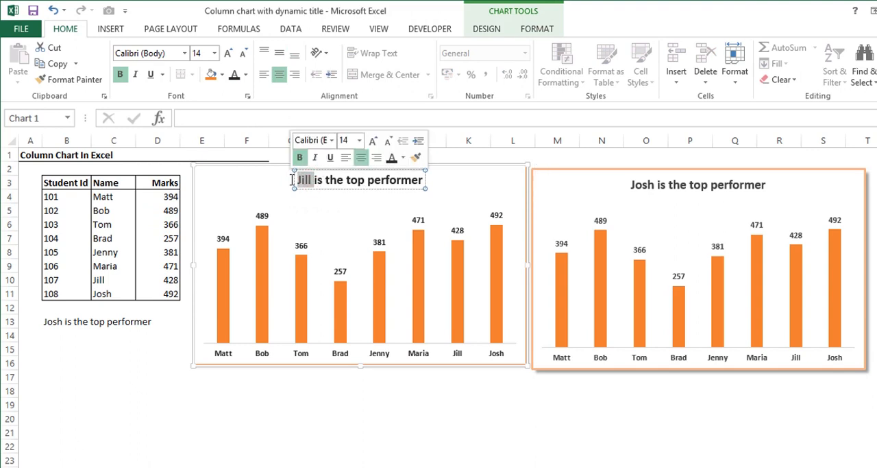
pyautogui.write('Josh')
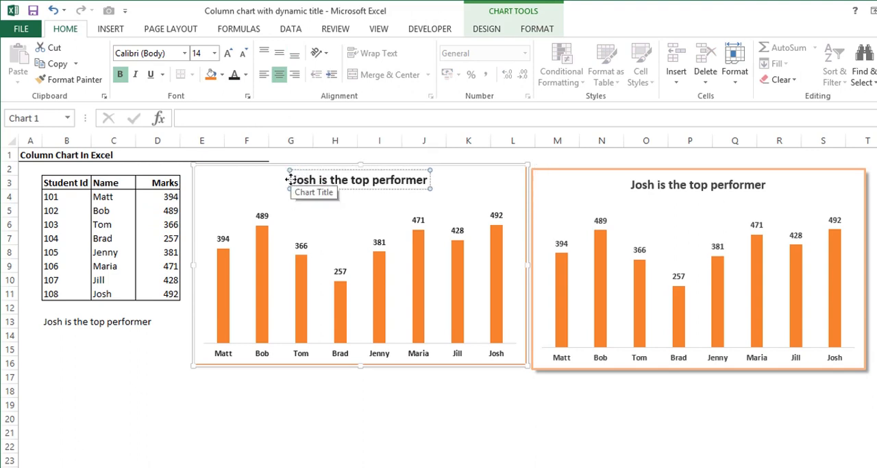
pyautogui.click(309, 431)
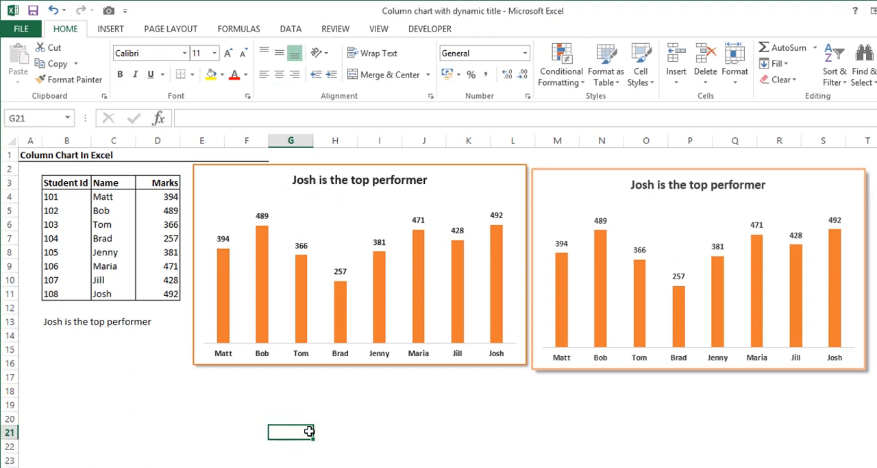
# Check the title formula in B13 and enter =MAX(D4:D11) in cell B15 to find the highest mark.
pyautogui.click(298, 176)
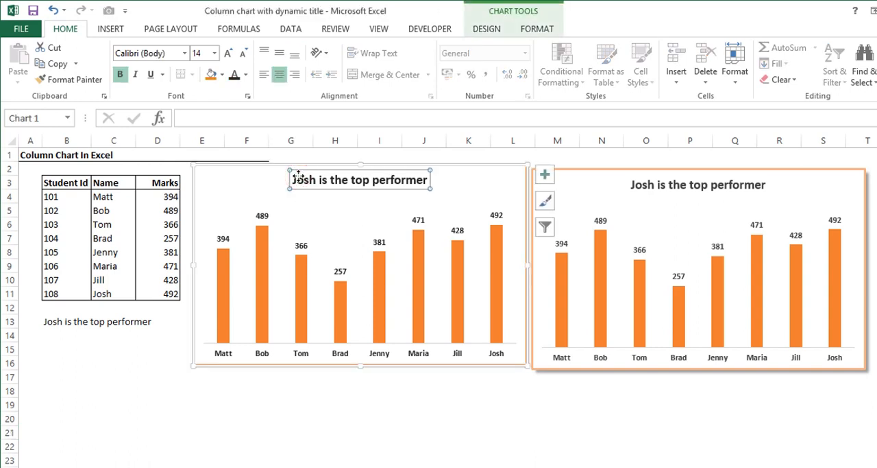
pyautogui.click(53, 326)
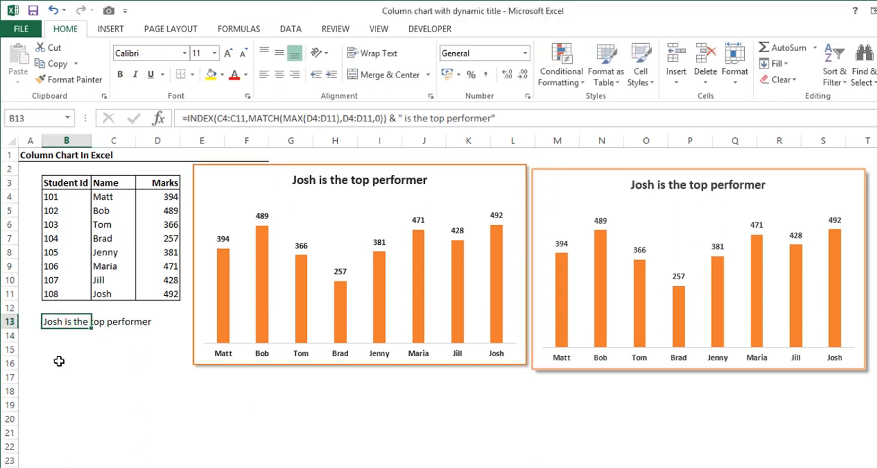
pyautogui.press('Down')
pyautogui.press('Down')
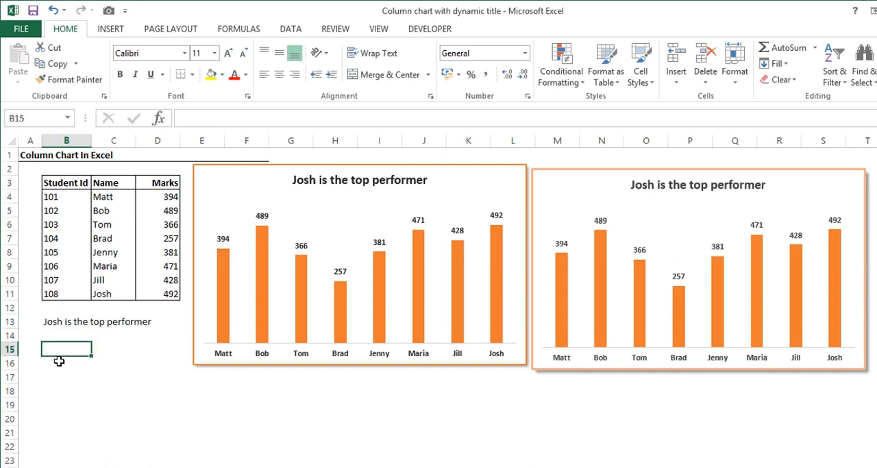
pyautogui.write('=max')
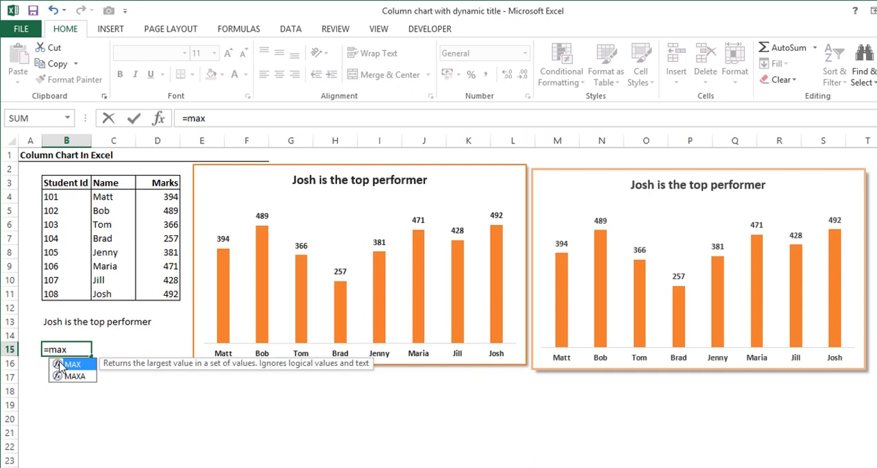
pyautogui.doubleClick(59, 364)
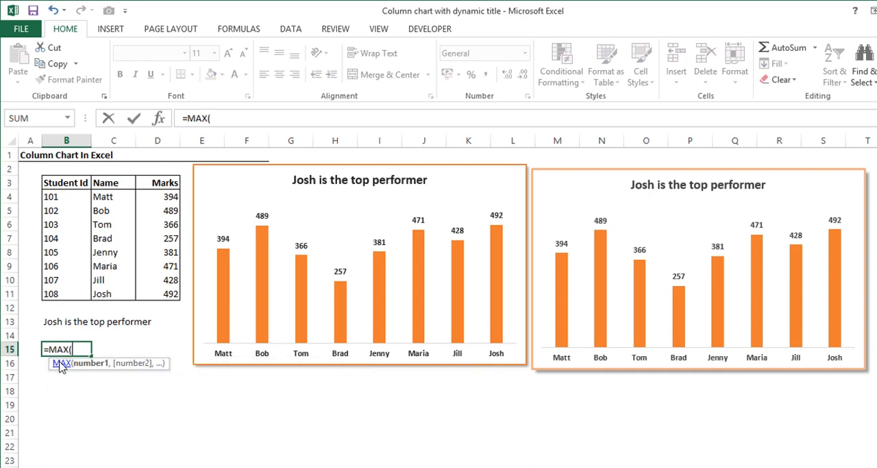
pyautogui.press('Right')
pyautogui.press('Up')
pyautogui.press('Up')
pyautogui.press('Up')
pyautogui.press('Up')
pyautogui.press('Right')
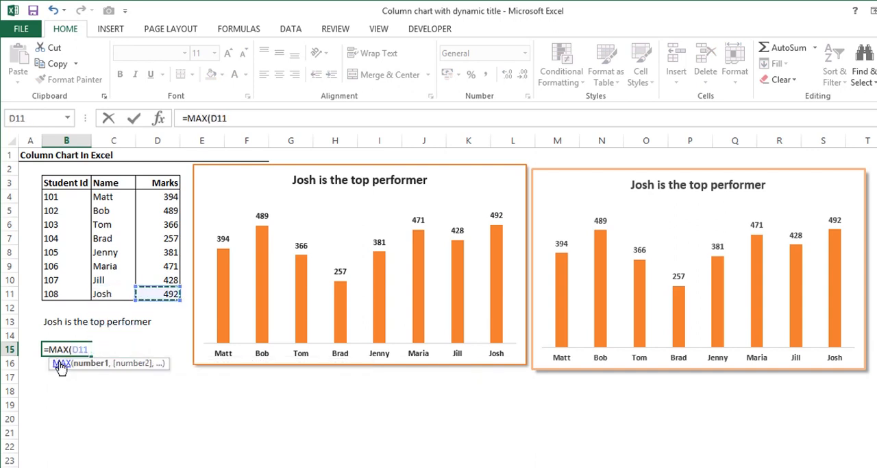
pyautogui.hotkey('shift', 'Up')
pyautogui.hotkey('shift', 'Up')
pyautogui.hotkey('shift', 'Up')
pyautogui.hotkey('shift', 'Up')
pyautogui.hotkey('shift', 'Up')
pyautogui.hotkey('shift', 'Up')
pyautogui.hotkey('shift', 'Up')
pyautogui.press('Return')
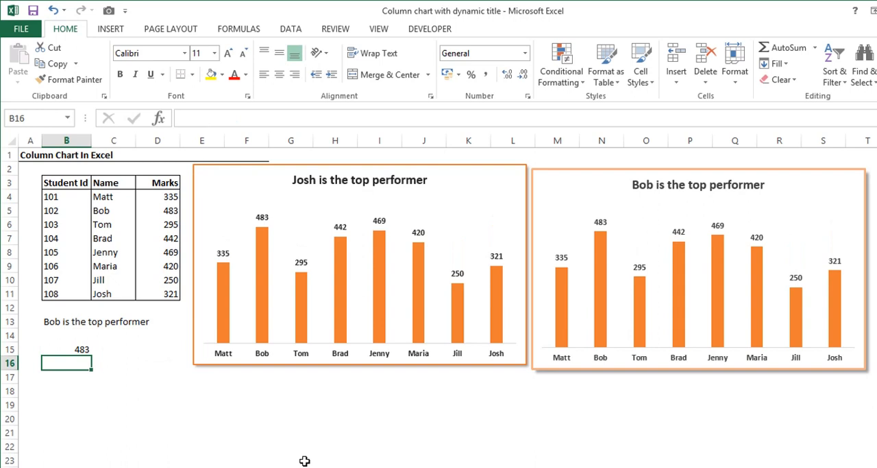
# Enter =MATCH(B15,D4:D11,0) in cell B16 to find the highest mark's position with an exact match.
pyautogui.click(57, 348)
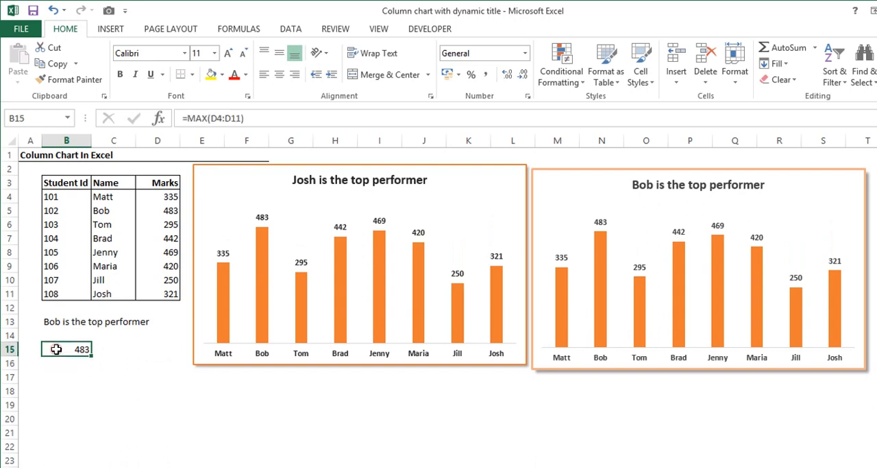
pyautogui.click(161, 180)
pyautogui.moveTo(162, 251); pyautogui.dragTo(160, 288)
pyautogui.click(81, 364)
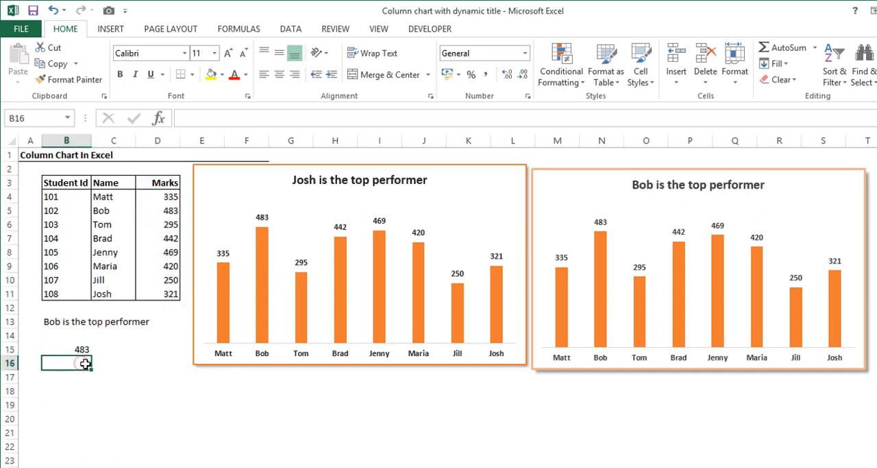
pyautogui.write('=mat')
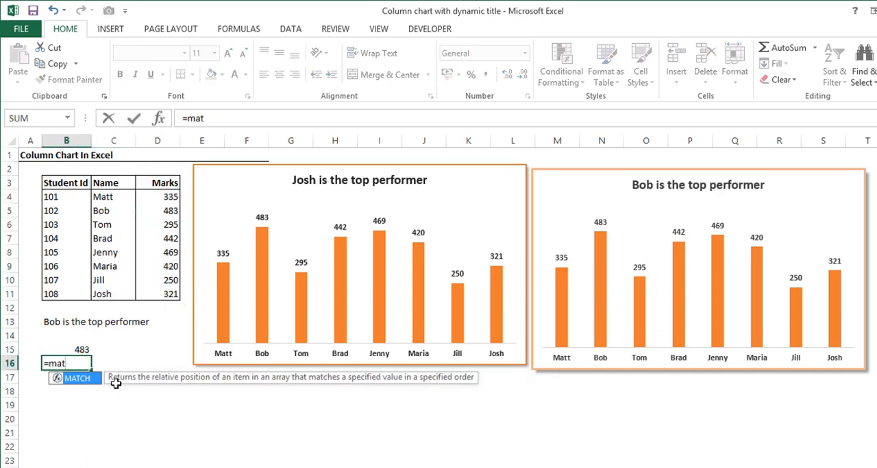
pyautogui.press('Tab')
pyautogui.press('Up')
pyautogui.write(',')
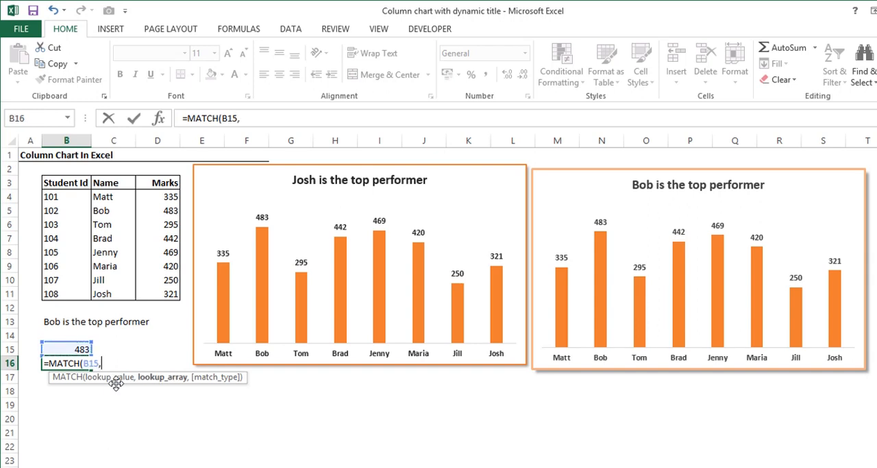
pyautogui.moveTo(168, 197); pyautogui.dragTo(171, 295)
pyautogui.write(',')
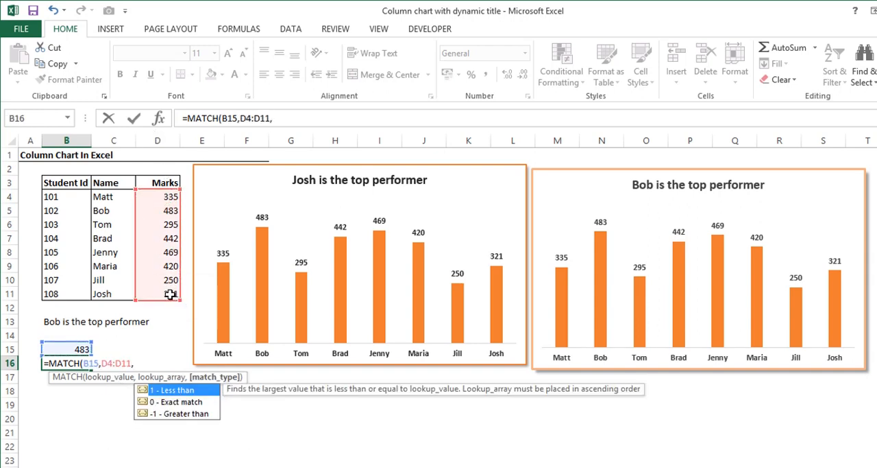
pyautogui.press('Down')
pyautogui.press('Tab')
pyautogui.press('Return')
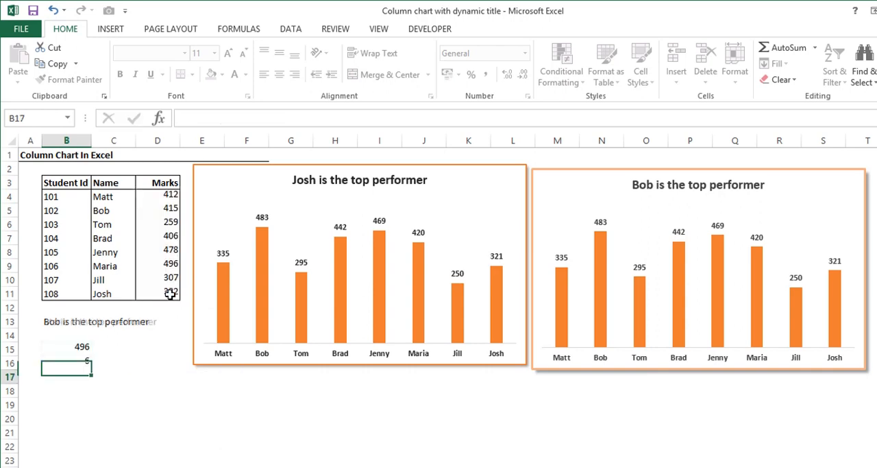
# Recalculate the marks three times to check the MATCH result in B16 against the table.
pyautogui.press('Up')
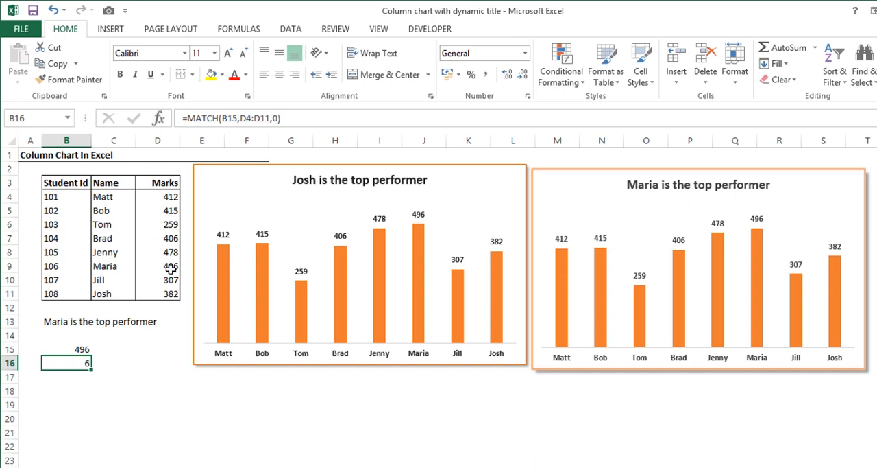
pyautogui.press('F9')
pyautogui.press('F9')
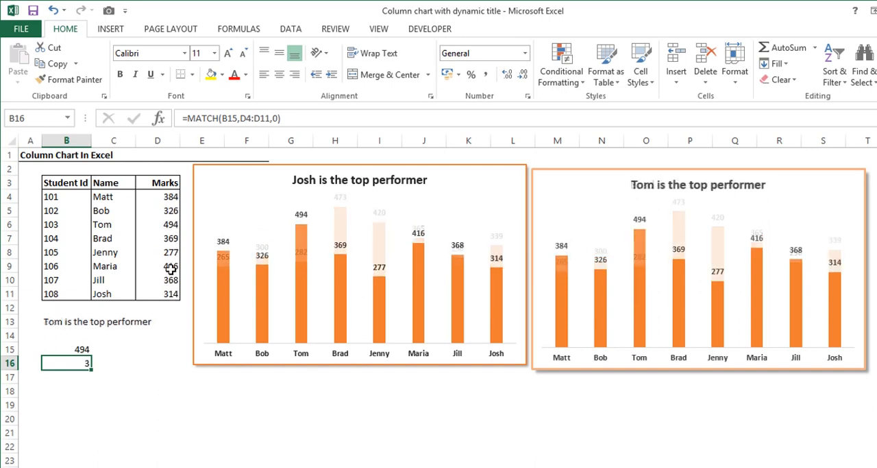
pyautogui.press('F9')
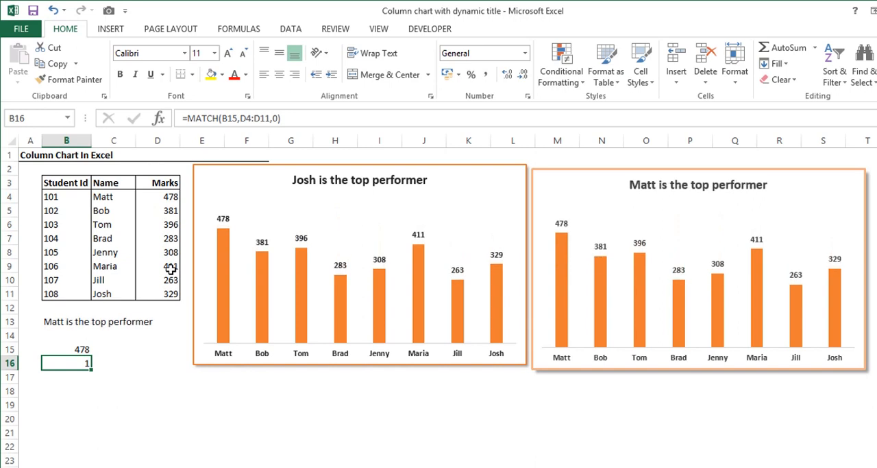
# Enter =INDEX(C4:C11,B16) in cell B17 to return the top scorer's name.
pyautogui.press('Return')
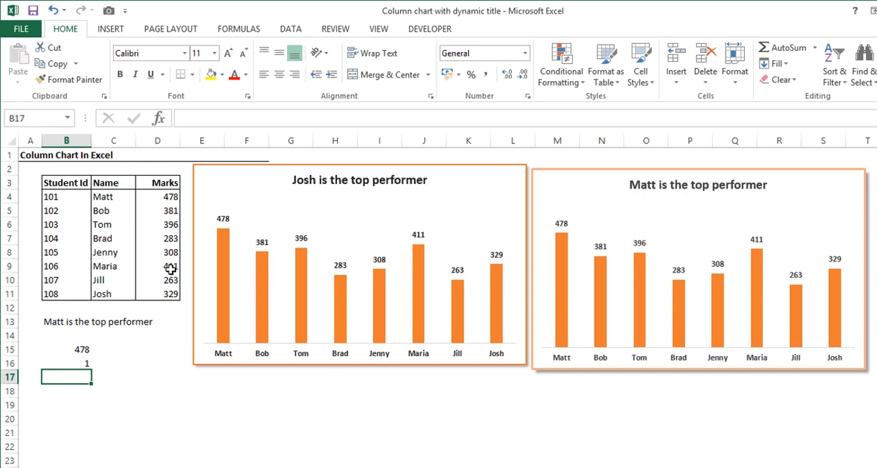
pyautogui.write('=inde')
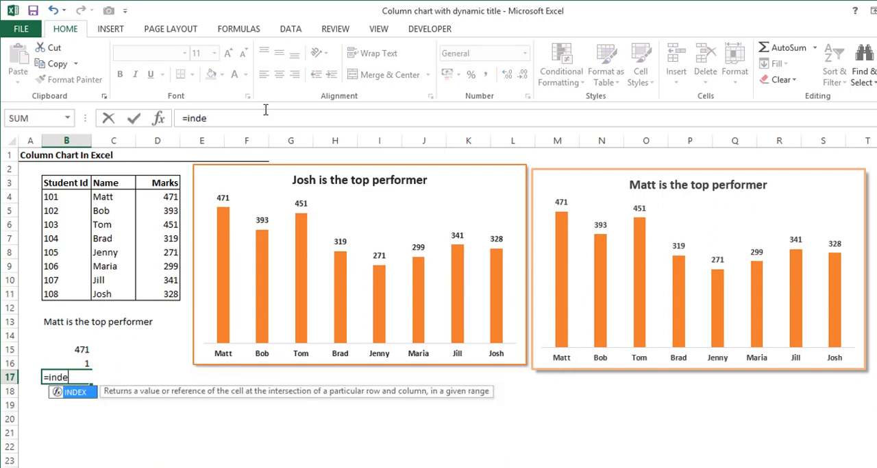
pyautogui.press('Tab')
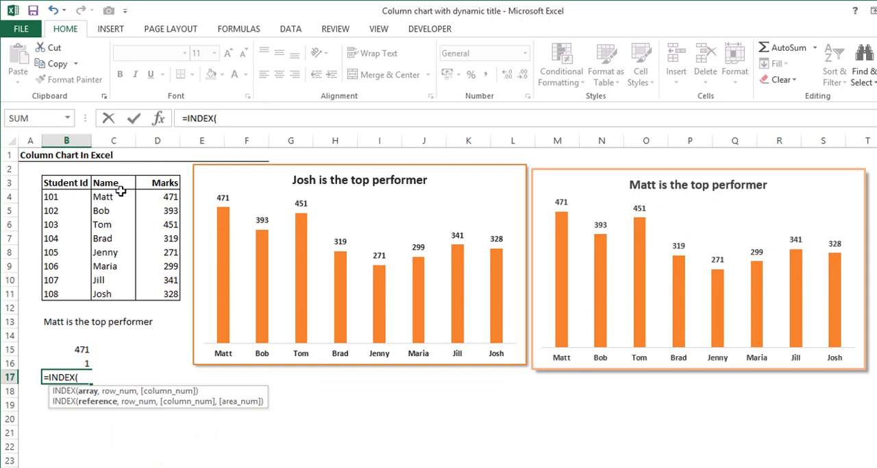
pyautogui.moveTo(119, 195); pyautogui.dragTo(114, 292)
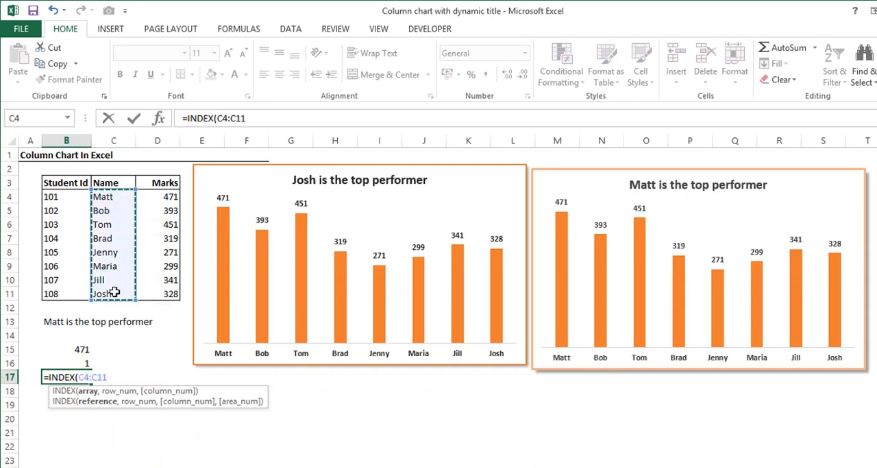
pyautogui.write(',')
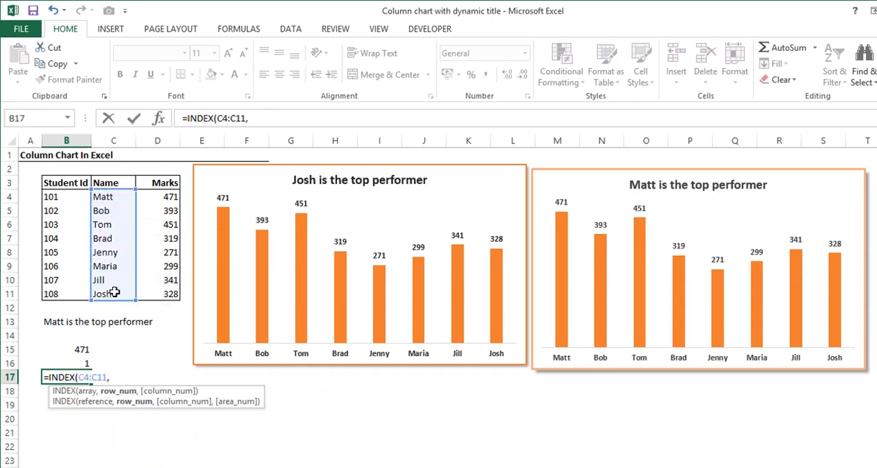
pyautogui.click(72, 362)
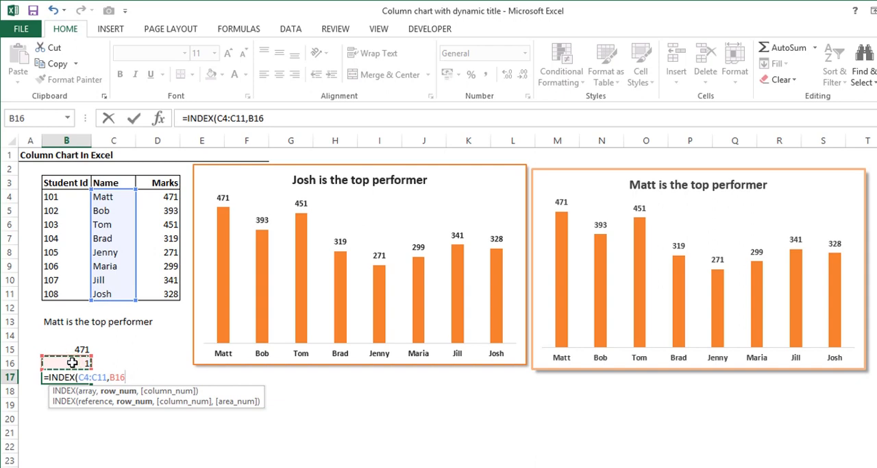
pyautogui.write(')')
pyautogui.hotkey('ctrl', 'Return')
pyautogui.press('Return')
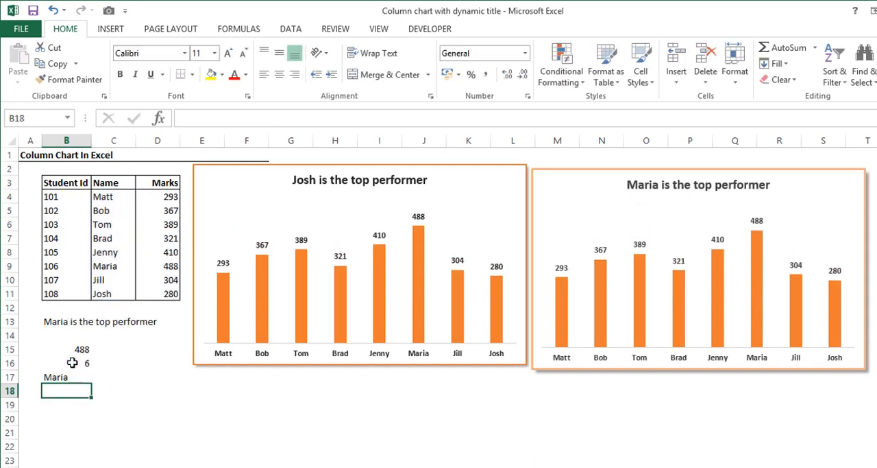
# Recalculate the marks four times to check the name returned by the INDEX formula in B17.
pyautogui.click(71, 375)
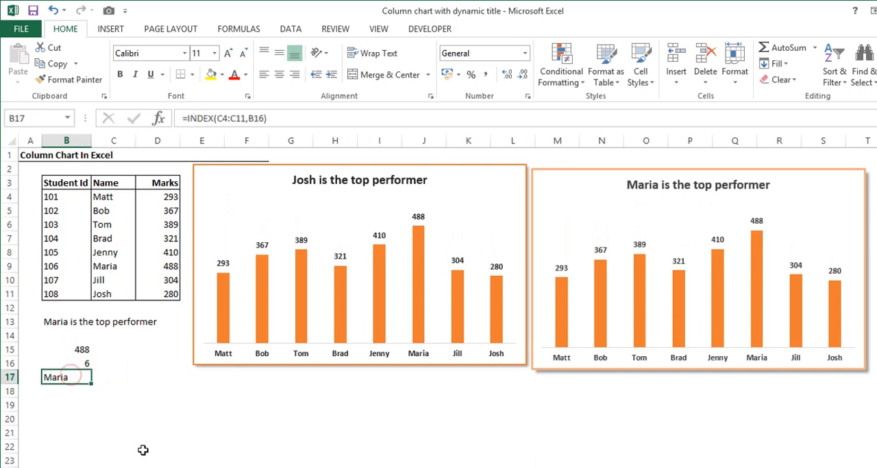
pyautogui.press('F9')
pyautogui.press('F9')
pyautogui.press('F9')
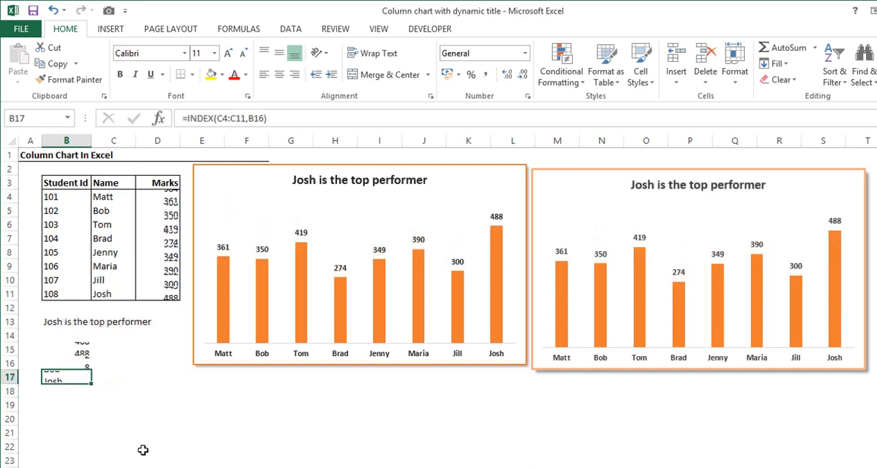
pyautogui.press('F9')
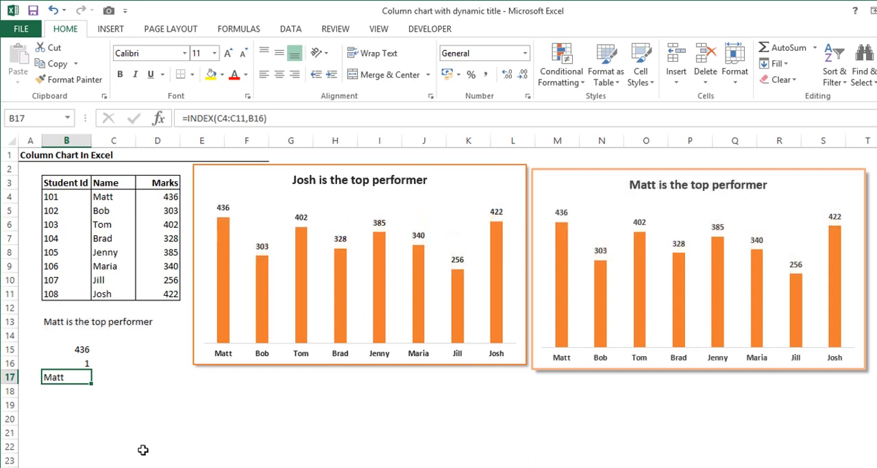
# Enter =B17 & "is the top performer" in cell B18 to join the top scorer's name with the title text.
pyautogui.press('Return')
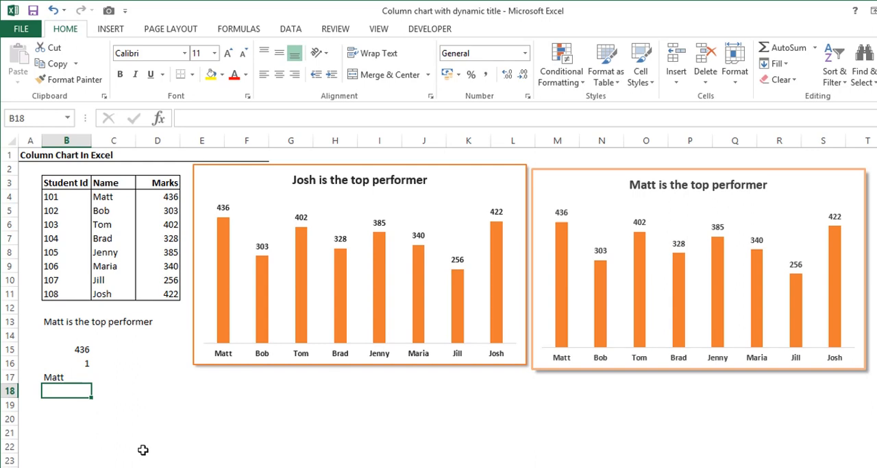
pyautogui.write('=')
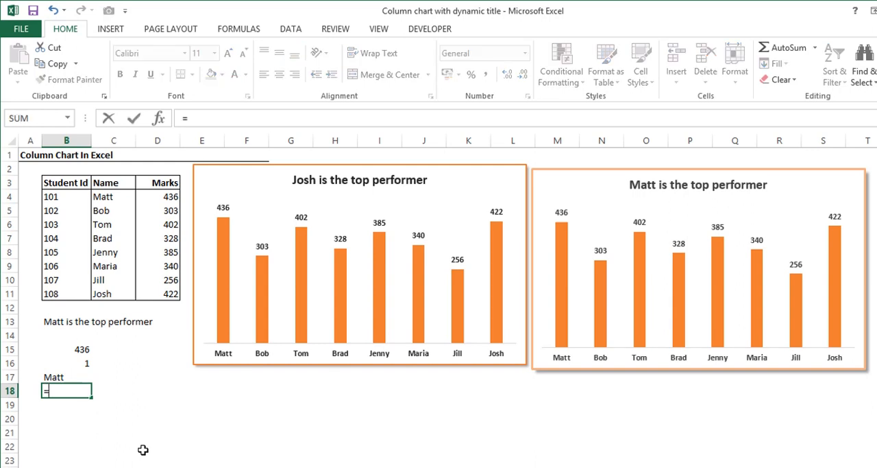
pyautogui.press('Up')
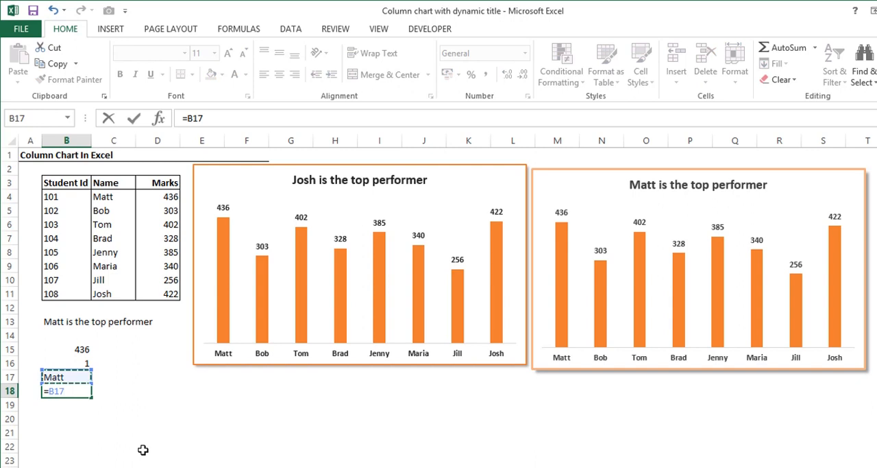
pyautogui.write('& "is')
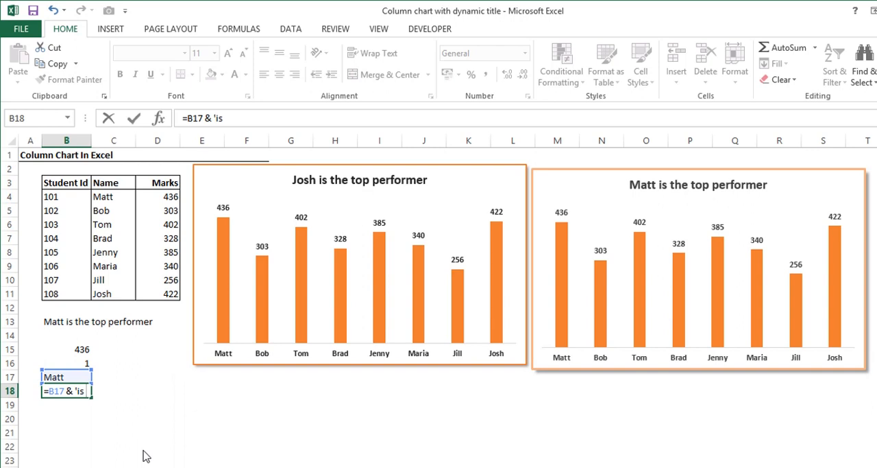
pyautogui.press('BackSpace')
pyautogui.press('BackSpace')
pyautogui.press('BackSpace')
pyautogui.press('BackSpace')
pyautogui.write('"is the trop')
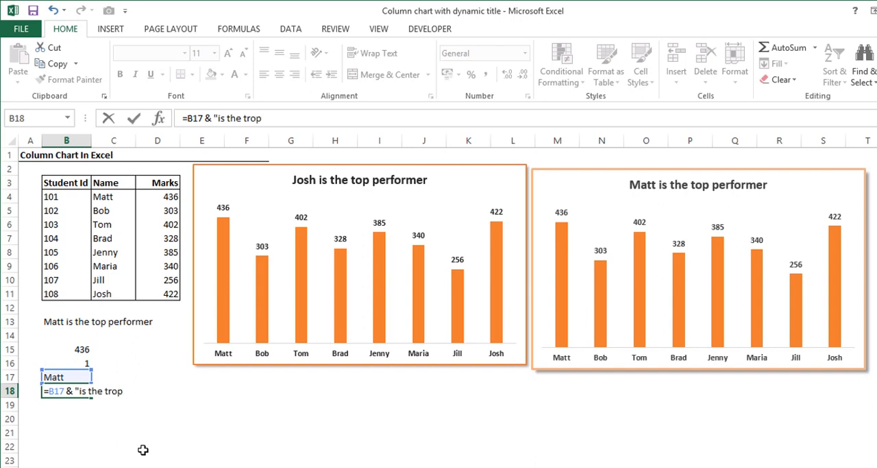
pyautogui.press('BackSpace')
pyautogui.press('BackSpace')
pyautogui.press('BackSpace')
pyautogui.write('op performer')
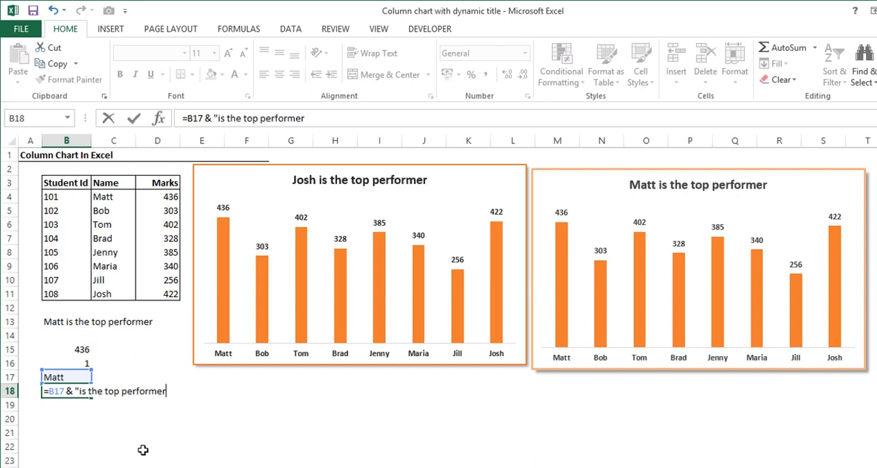
pyautogui.write('"')
pyautogui.press('Return')
# Add a leading space before "is" in the B18 formula so it reads =B17 & " is the top performer".
pyautogui.press('Up')
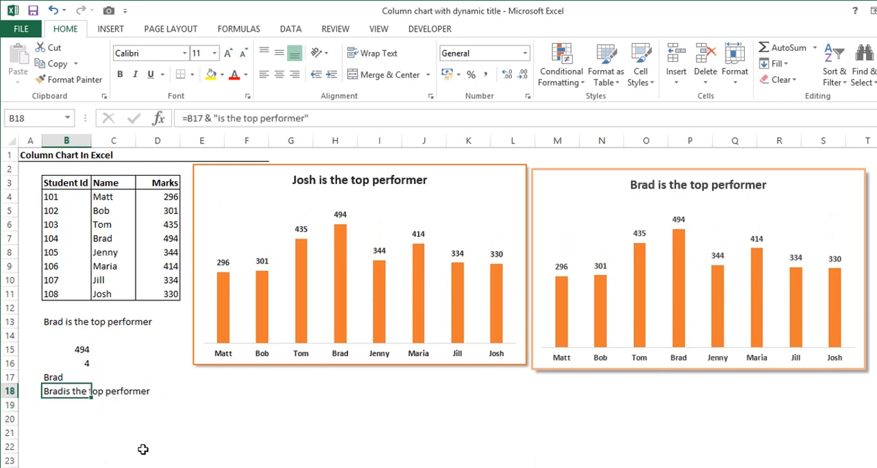
pyautogui.click(219, 118)
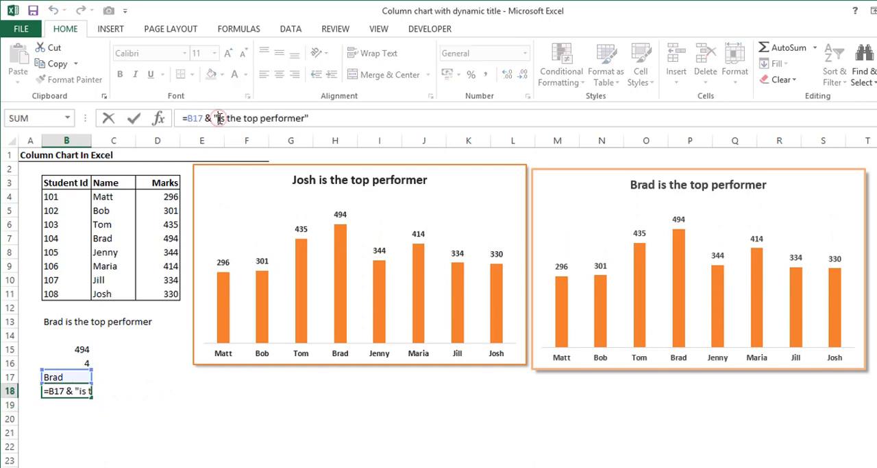
pyautogui.press('Return')
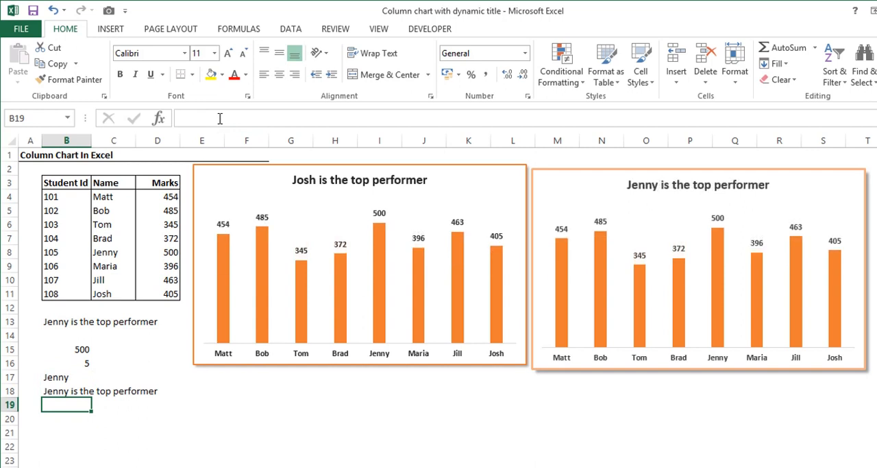
pyautogui.press('Up')
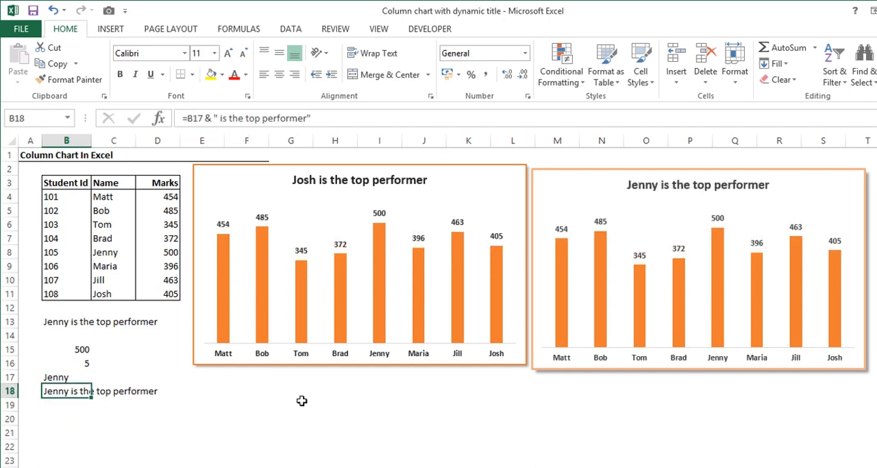
# Examine how the combined formula in B13 nests MAX and MATCH inside INDEX, leaving the formula unchanged.
pyautogui.press('Up')
pyautogui.press('Up')
pyautogui.press('Up')
pyautogui.press('Up')
pyautogui.press('Up')
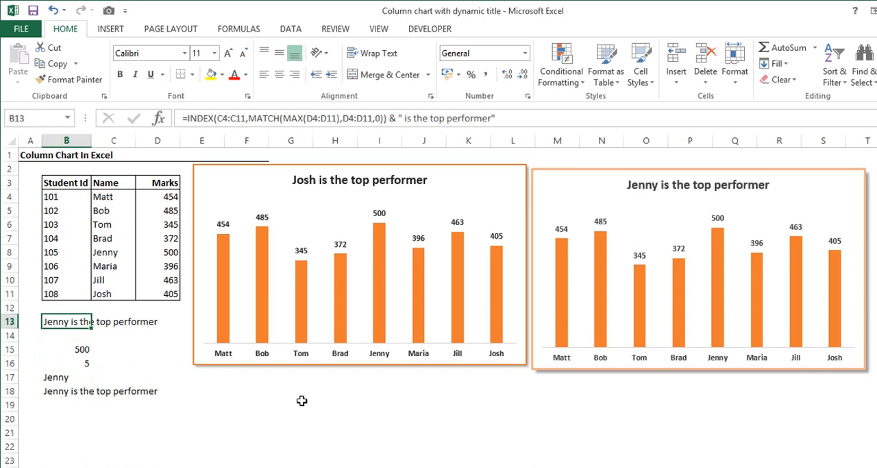
pyautogui.press('Down')
pyautogui.press('Down')
pyautogui.press('Down')
pyautogui.press('Down')
pyautogui.press('Up')
pyautogui.press('Up')
pyautogui.press('Up')
pyautogui.press('Up')
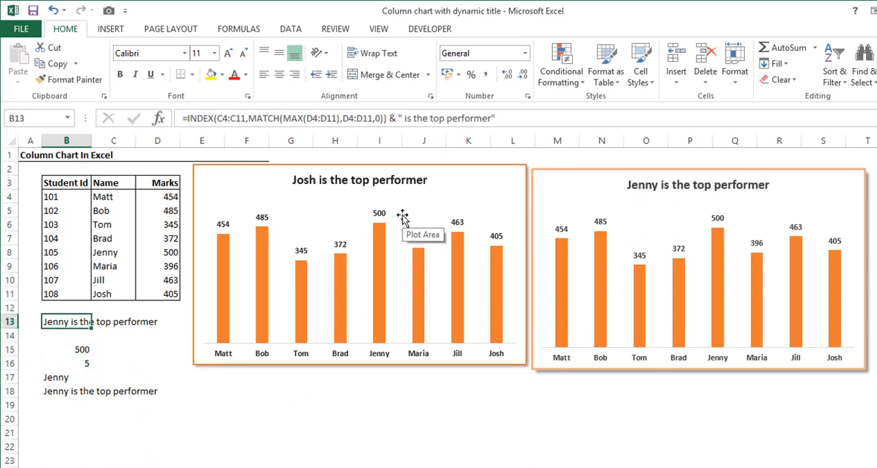
pyautogui.click(298, 117)
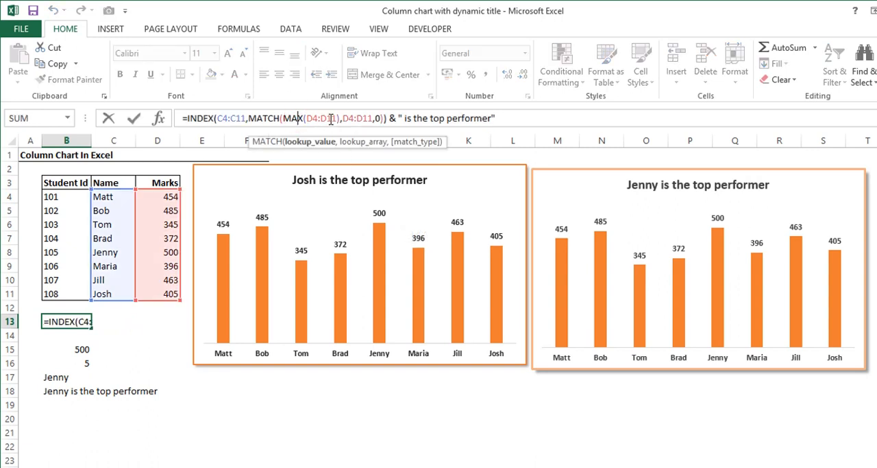
pyautogui.click(263, 118)
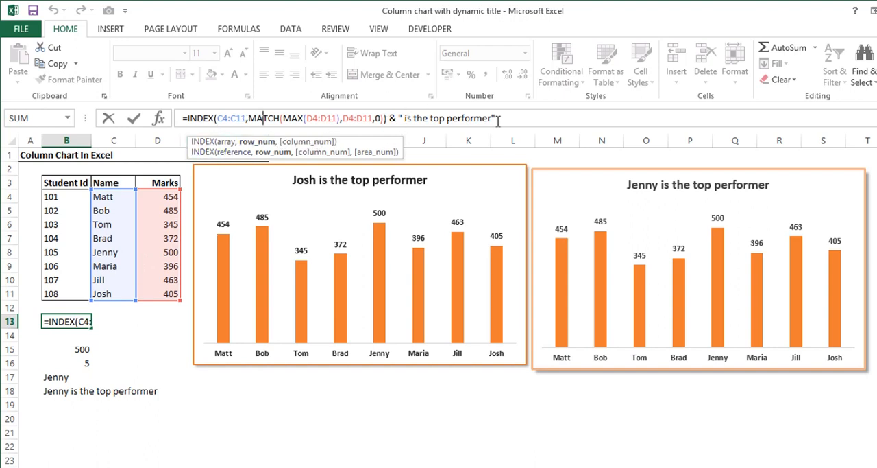
pyautogui.hotkey('ctrl', 'Return')
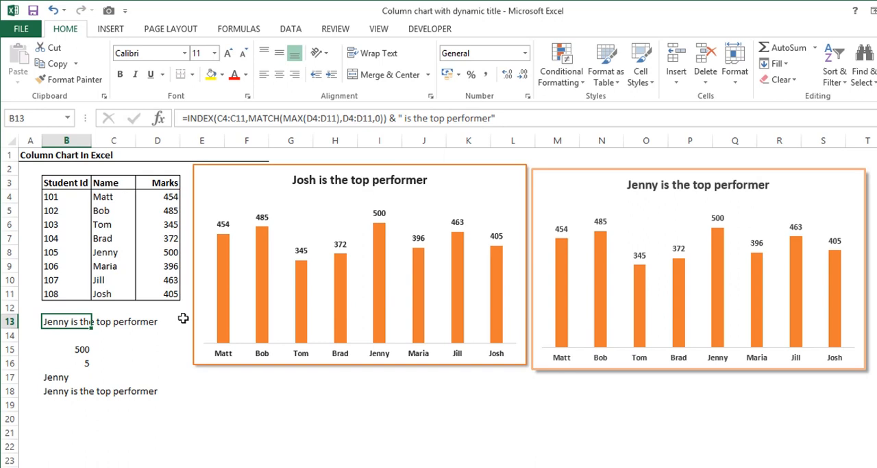
# Review the separate helper formulas in cells B15 to B18 as the step-by-step equivalent of the combined formula.
pyautogui.press('Down')
pyautogui.press('Down')
pyautogui.hotkey('shift', 'Down')
pyautogui.hotkey('shift', 'Down')
pyautogui.hotkey('shift', 'Down')
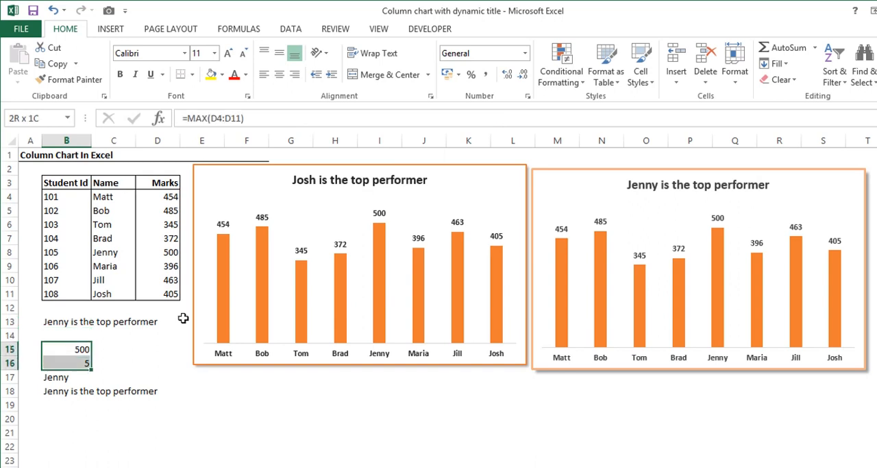
pyautogui.press('Down')
pyautogui.press('Down')
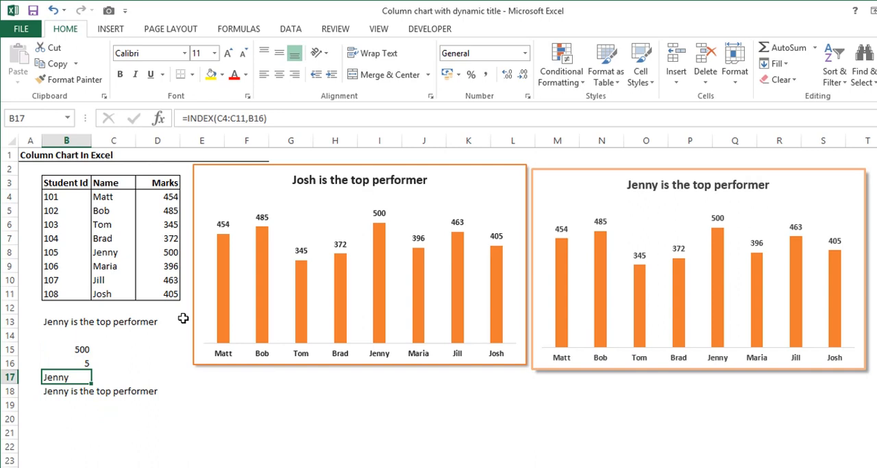
pyautogui.press('Down')
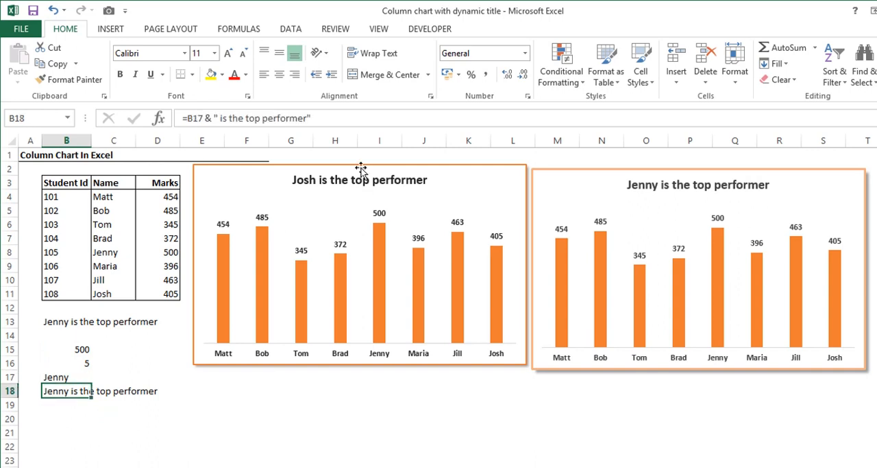
# Link the title of the chart headed "Josh is the top performer" to cell B18 with =Sheet1!$B$18.
pyautogui.click(321, 181)
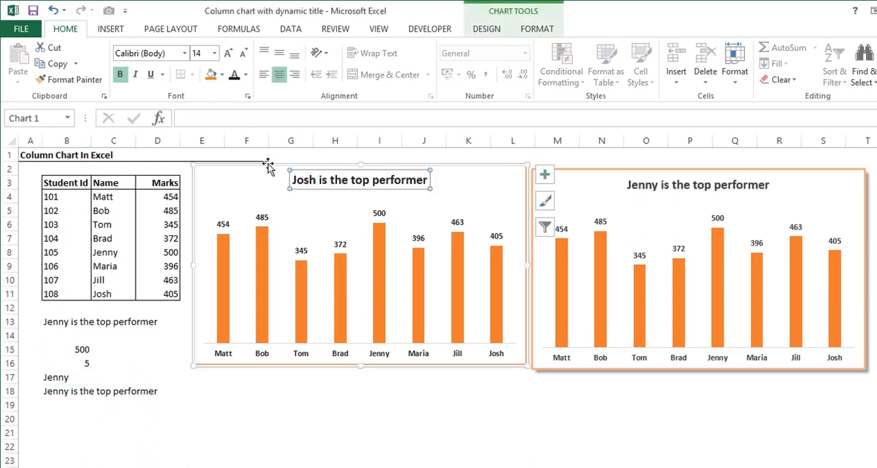
pyautogui.click(226, 120)
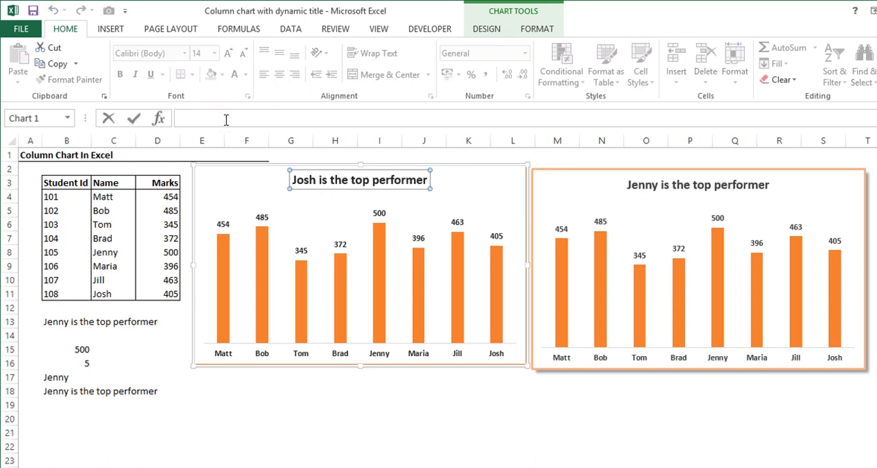
pyautogui.write('=')
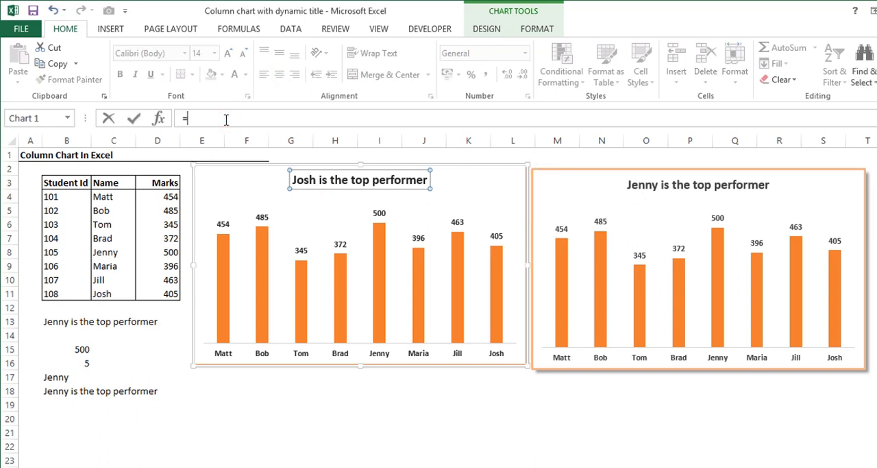
pyautogui.click(47, 393)
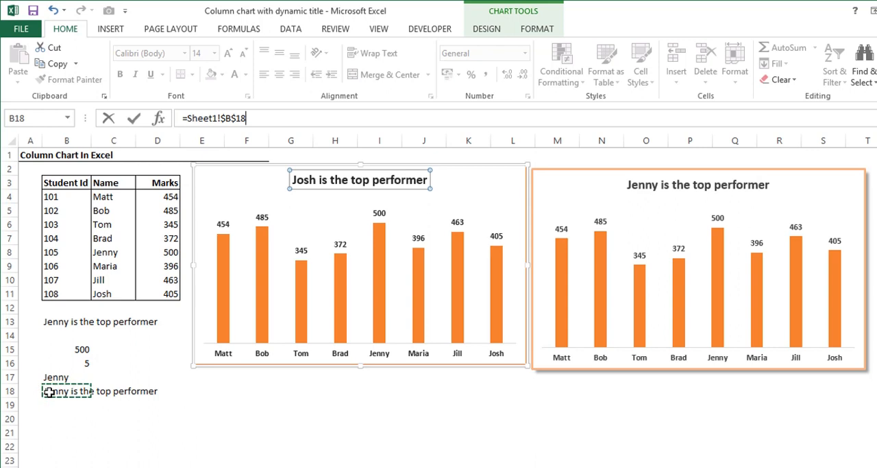
pyautogui.press('Return')
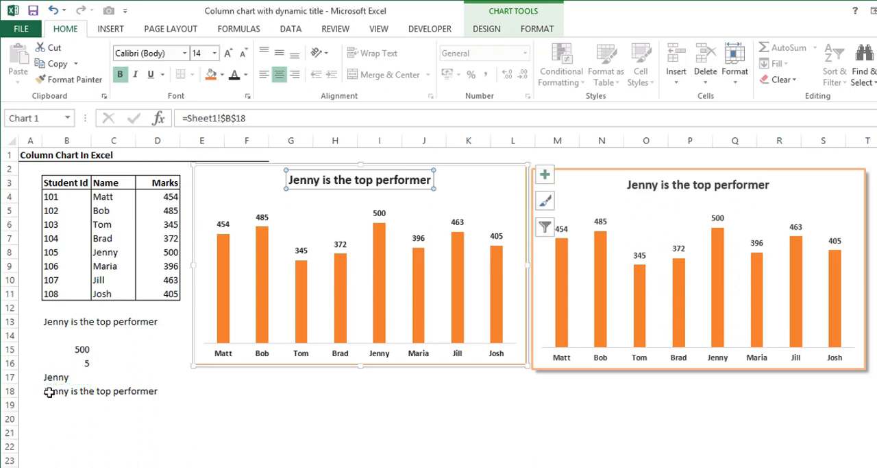
# Recalculate the marks four times to check that the linked chart title follows the top performer.
pyautogui.press('F9')
pyautogui.press('F9')
pyautogui.press('F9')
pyautogui.press('F9')
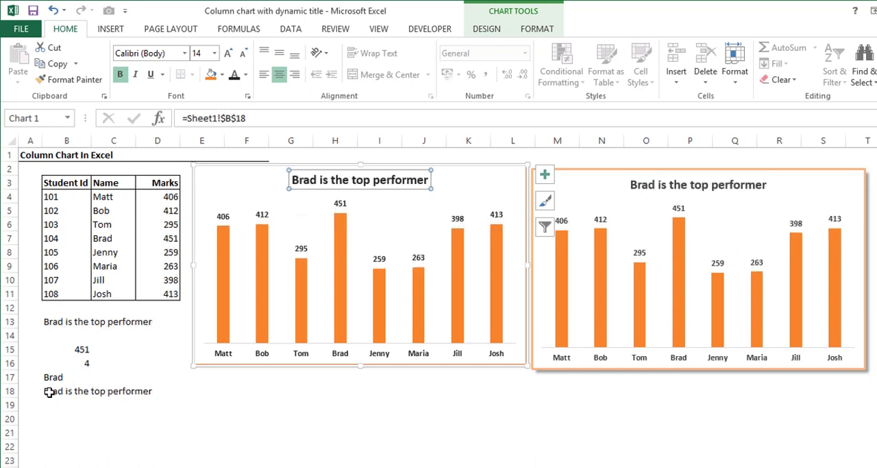
pyautogui.press('F9')
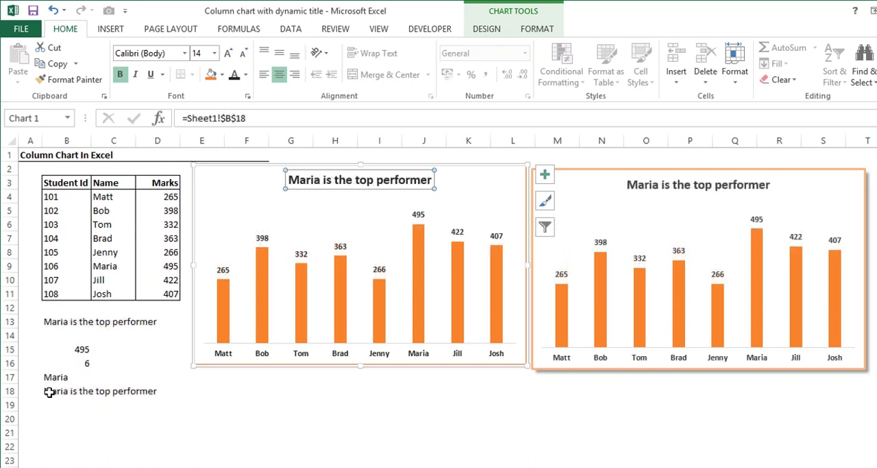